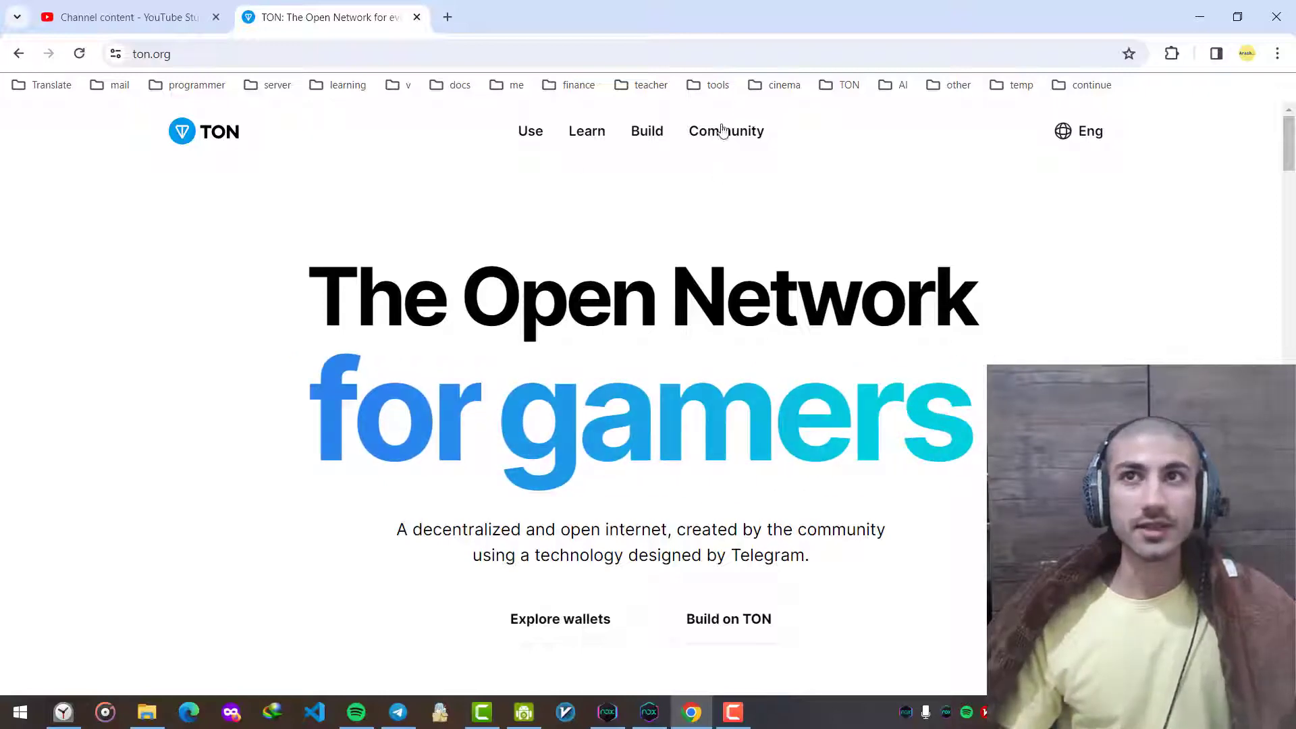
# Step: Browse the Use, Learn and Build menus in ton.org's navigation bar
pyautogui.moveTo(723, 129)
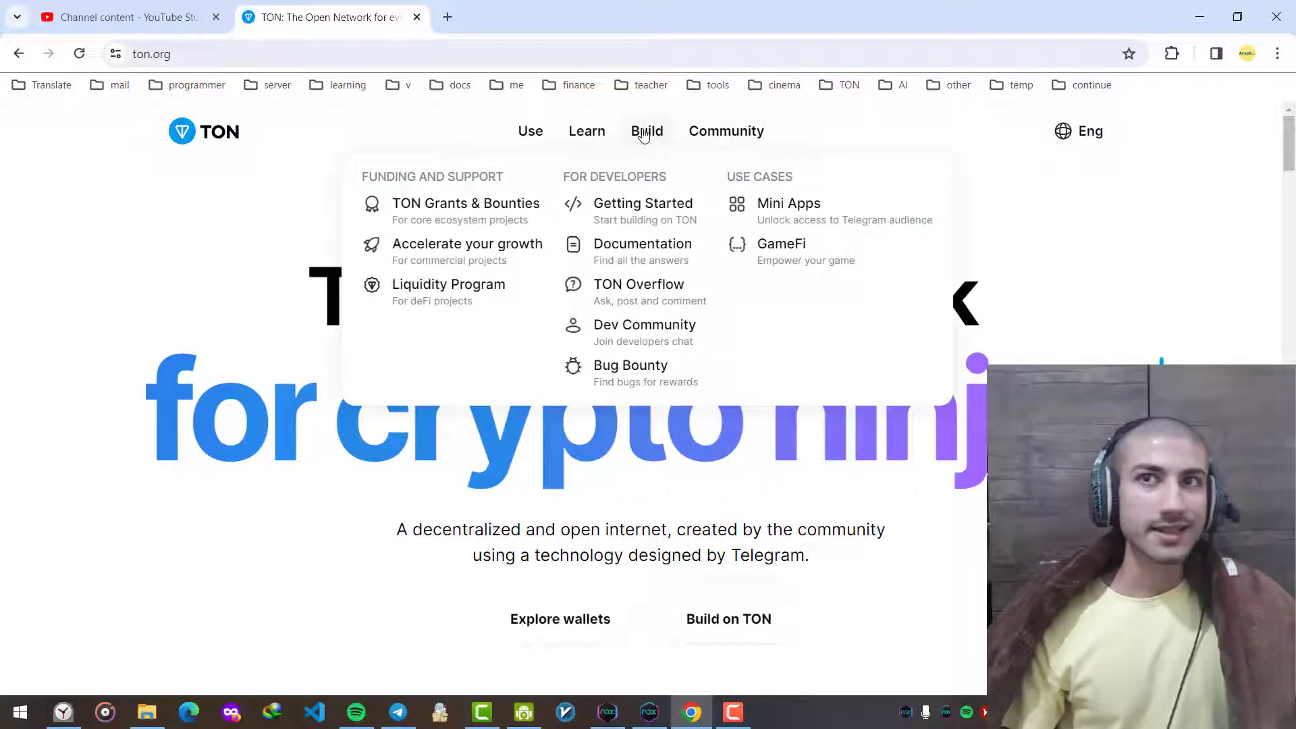
pyautogui.moveTo(586, 135)
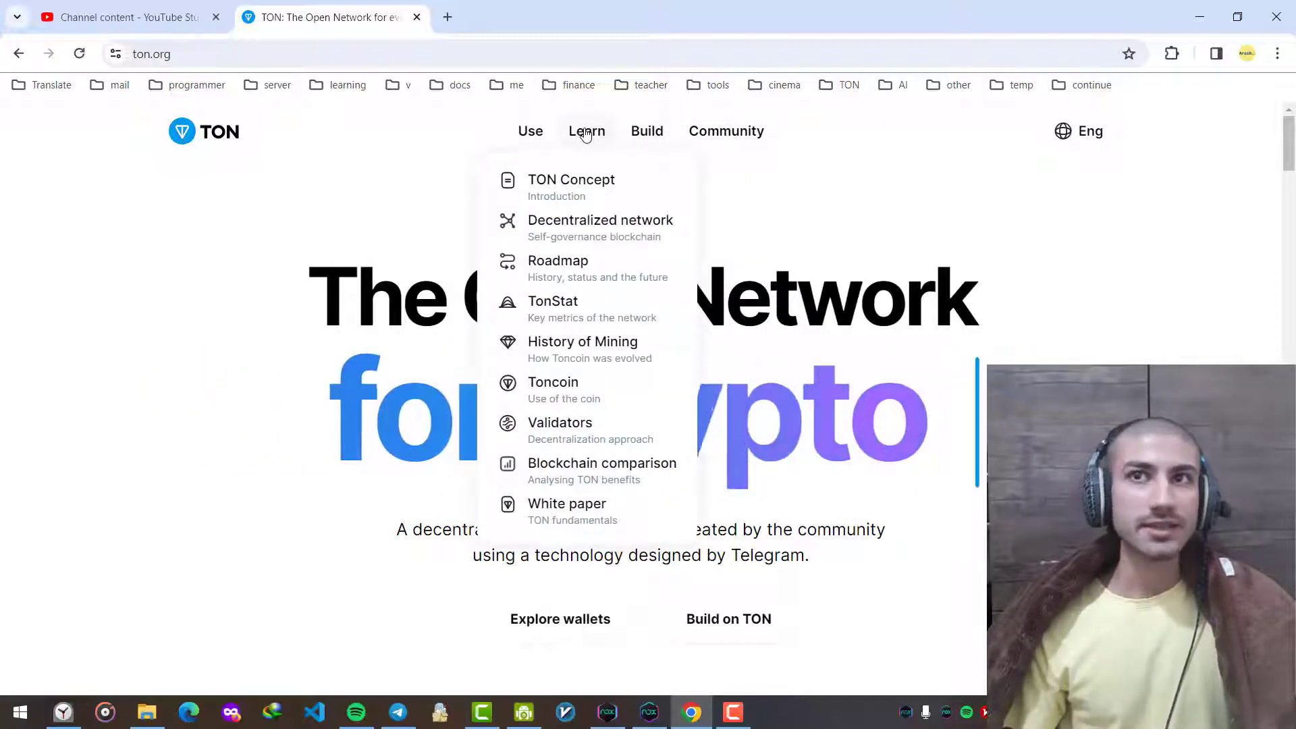
pyautogui.moveTo(527, 139)
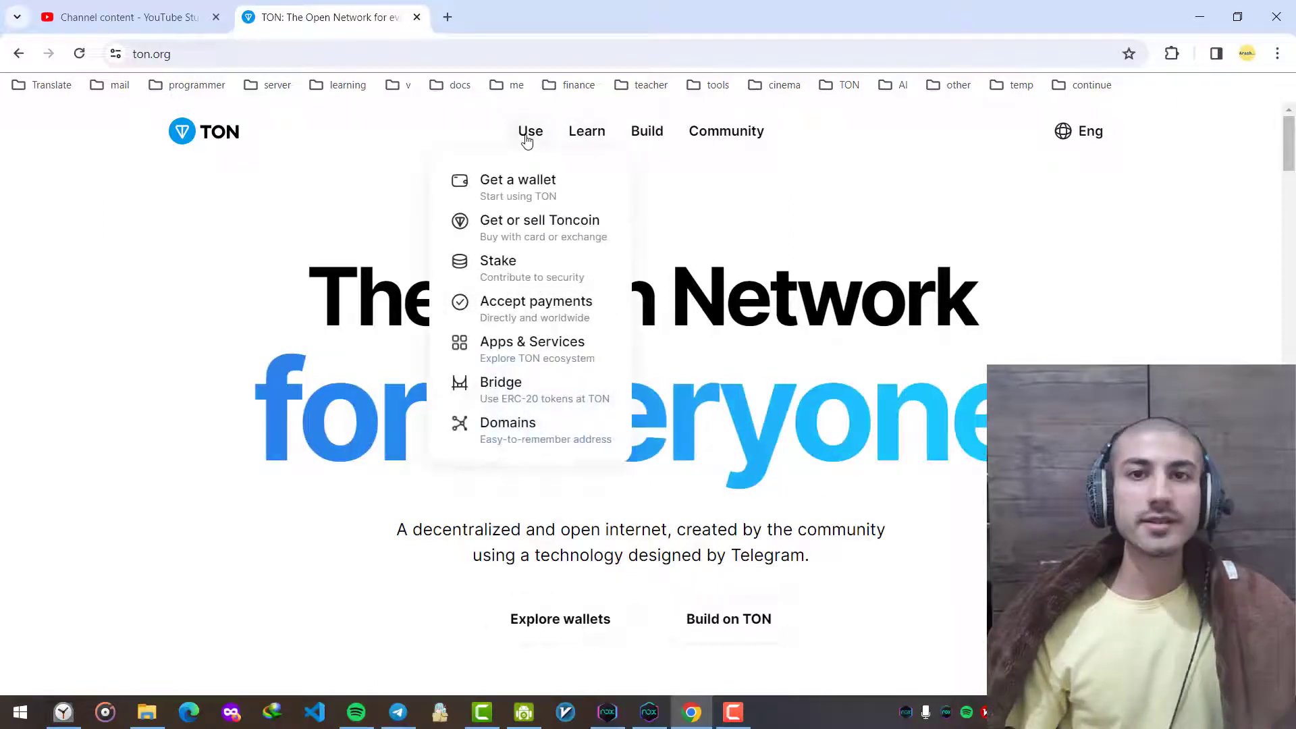
# Step: Open ton.org's Get a wallet page, scroll to Choose your wallet, then switch to the Nox emulator
pyautogui.click(510, 180)
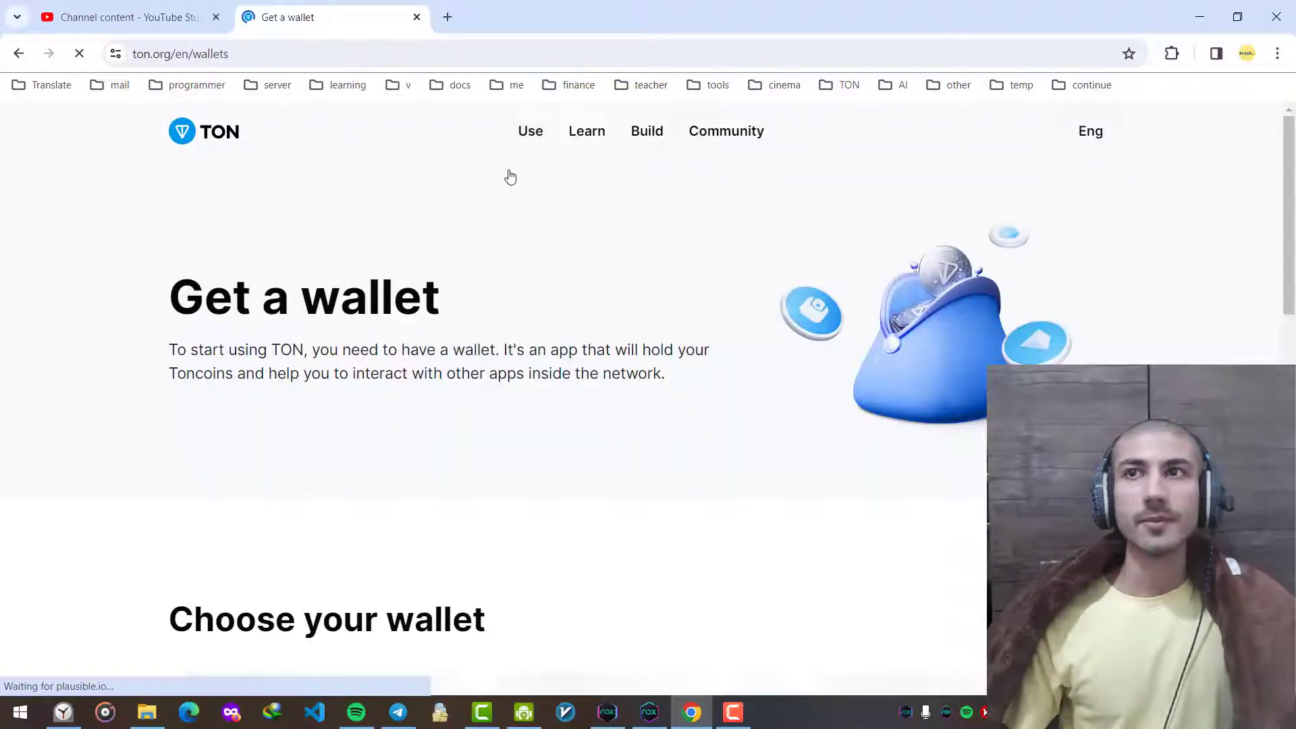
pyautogui.moveTo(1291, 201); pyautogui.dragTo(1295, 291)
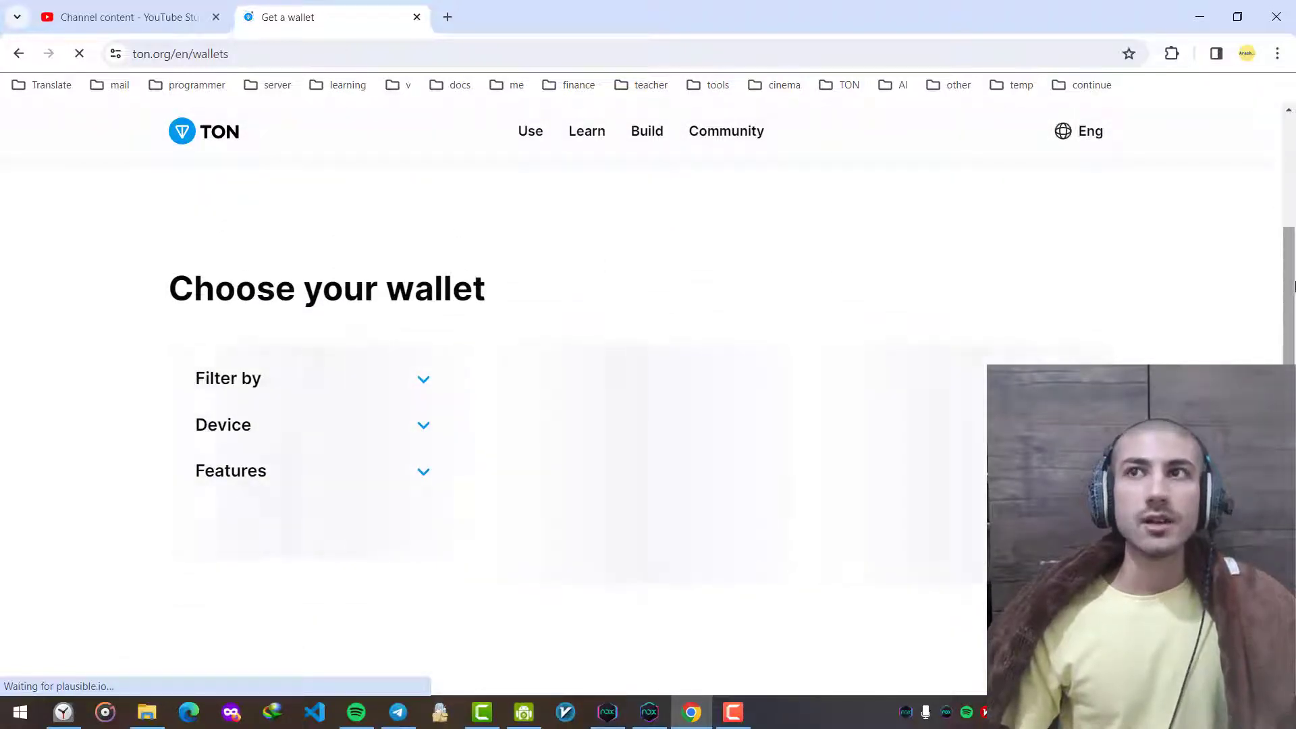
pyautogui.scroll(-1, 1292, 294)
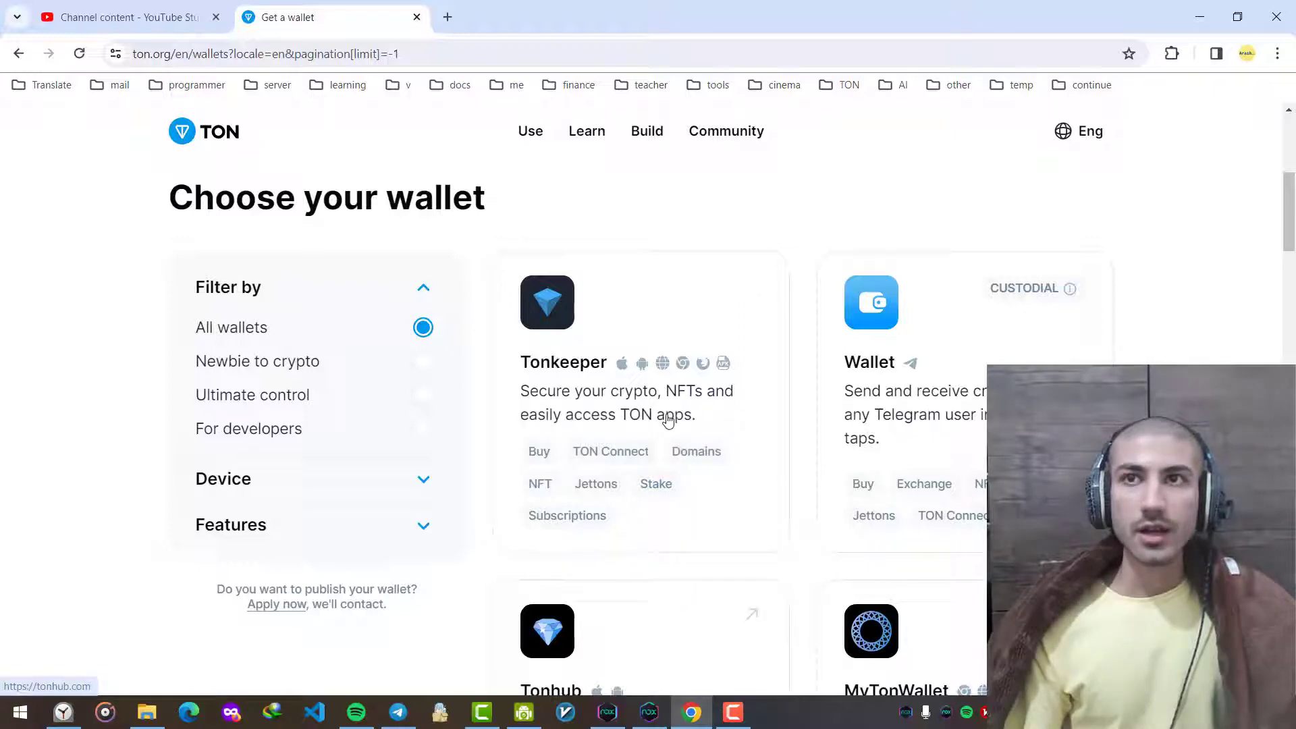
pyautogui.click(648, 713)
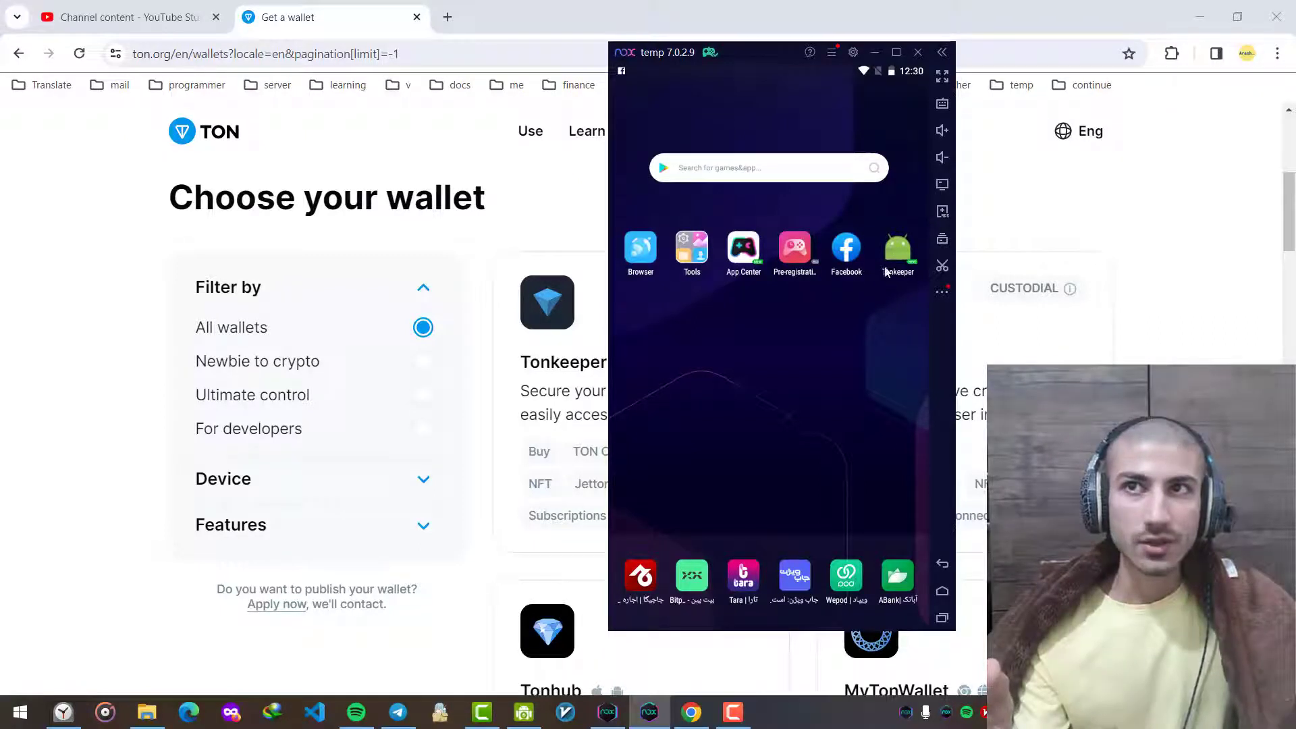
# Step: Launch Tonkeeper from the Nox home screen and shift the emulator window left
pyautogui.click(859, 276)
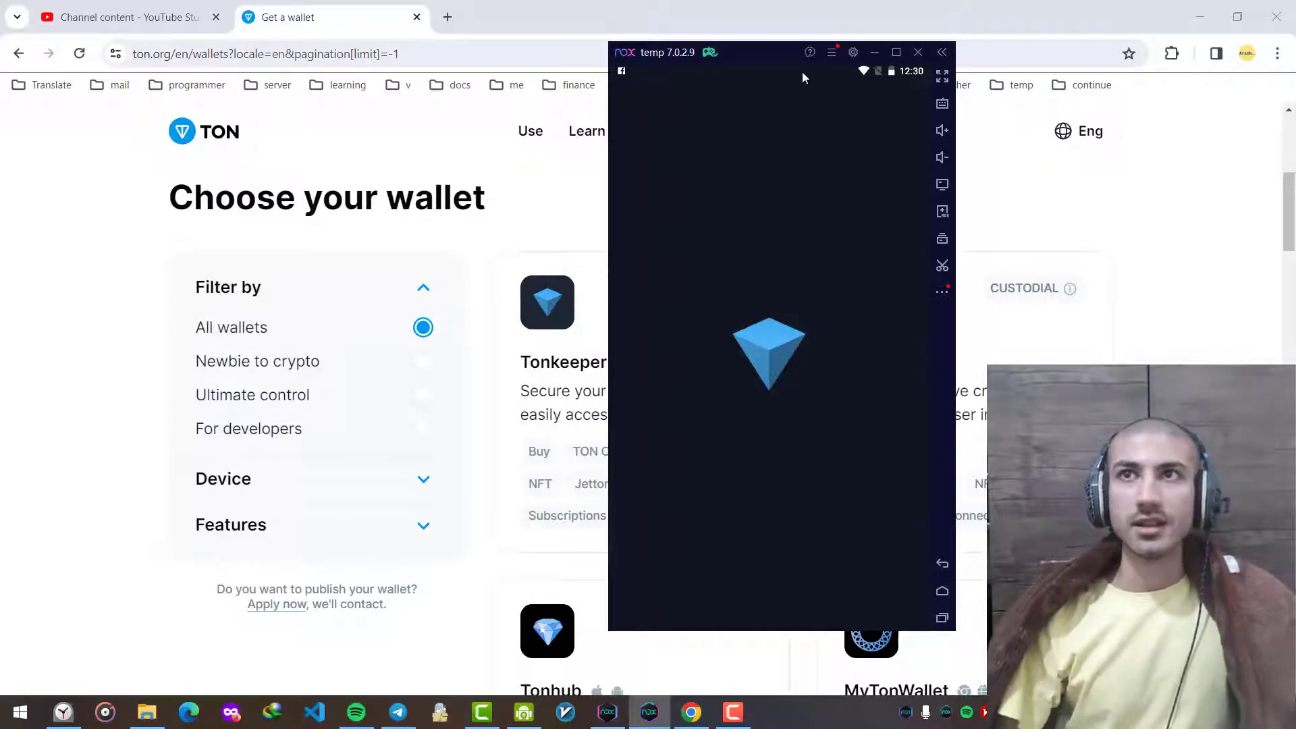
pyautogui.moveTo(760, 54); pyautogui.dragTo(528, 38)
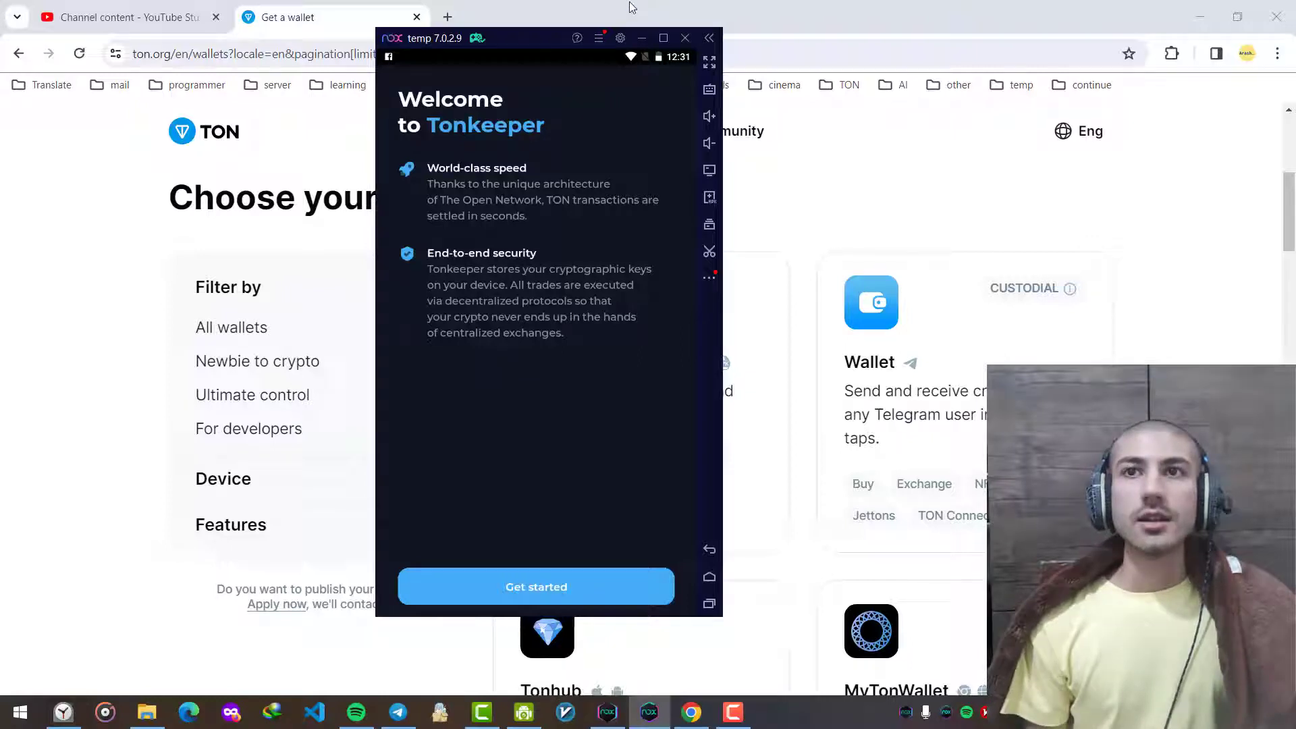
# Step: Get started in Tonkeeper and choose Create new wallet
pyautogui.click(524, 577)
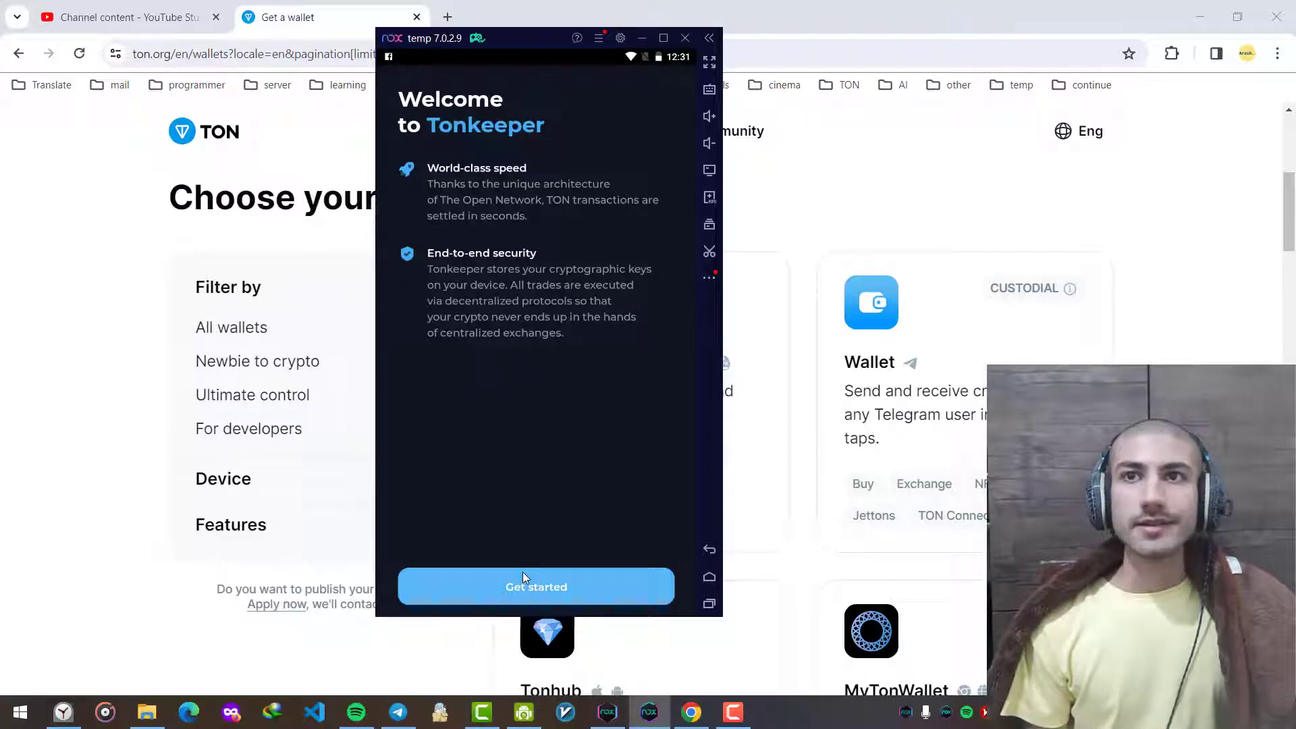
pyautogui.click(561, 601)
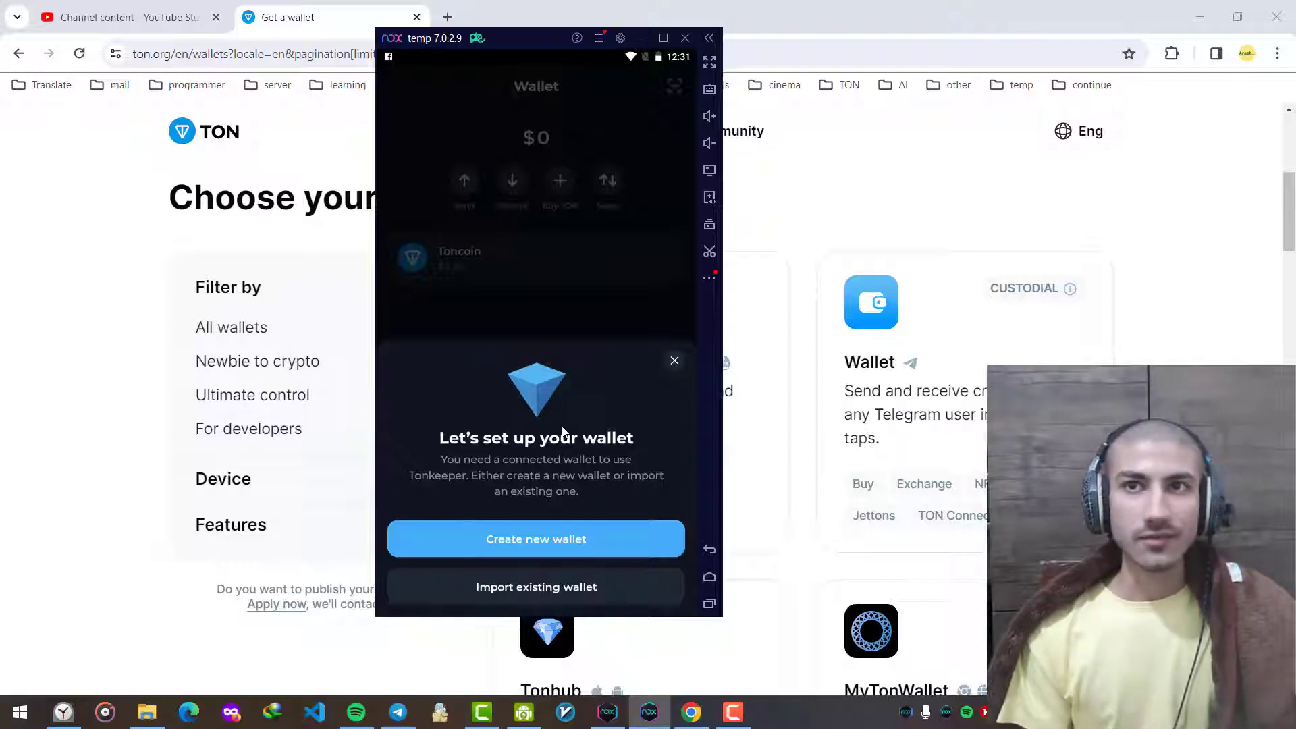
pyautogui.click(528, 532)
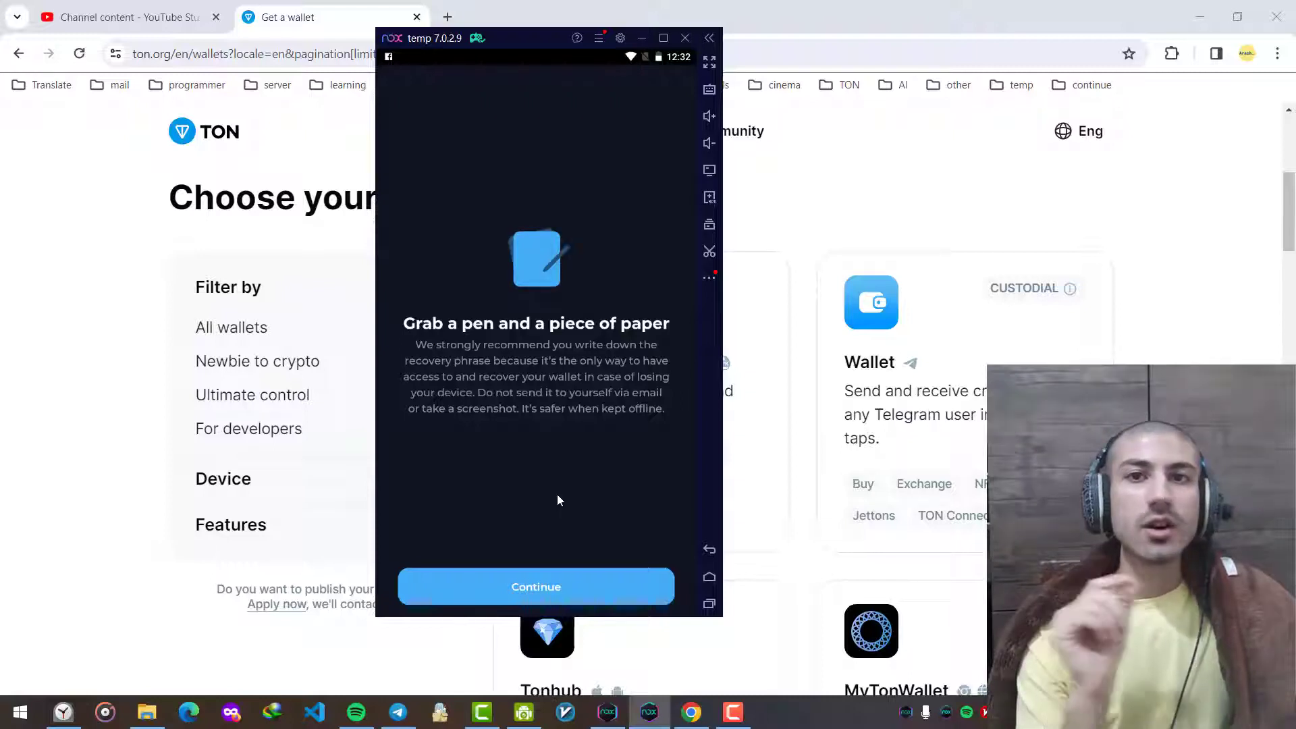
# Step: Continue past the pen-and-paper advice to reveal the 24-word recovery phrase
pyautogui.click(551, 593)
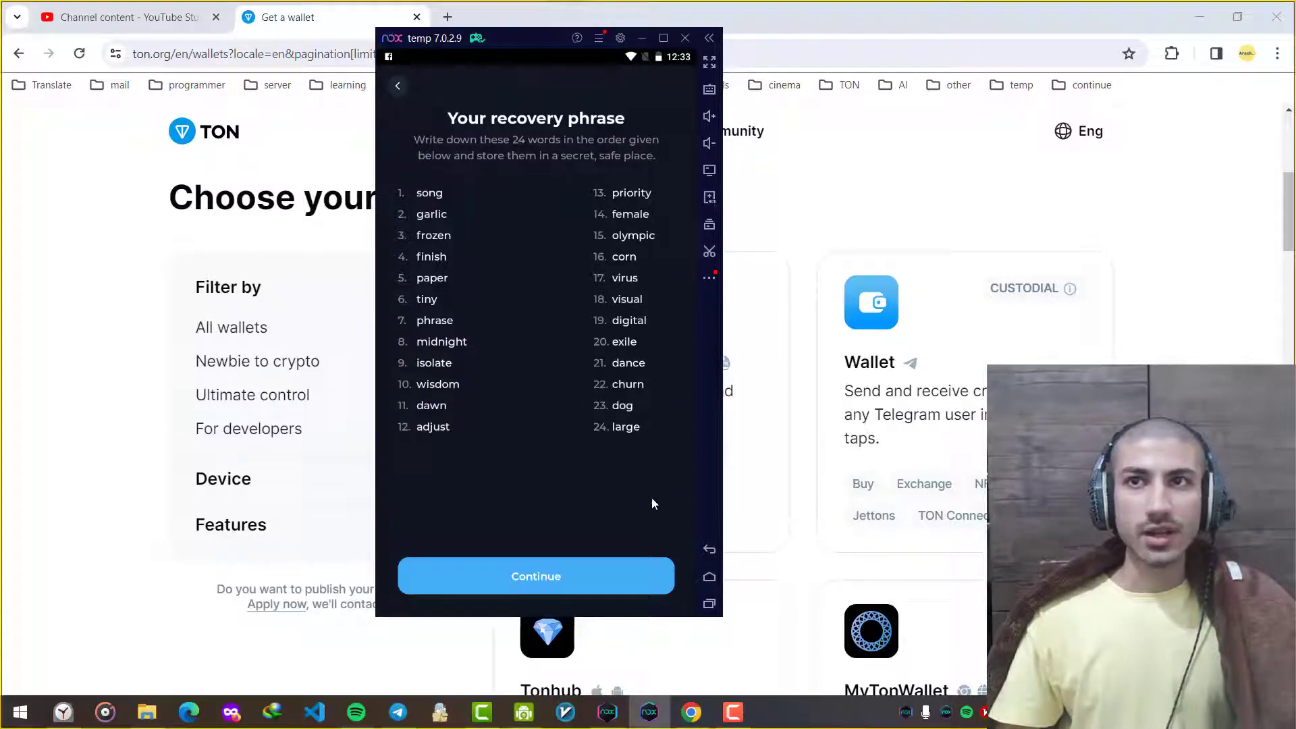
# Step: Screenshot the recovery-word column and launch Paint through the Run dialog as mspaint
pyautogui.press('super+shift+s')
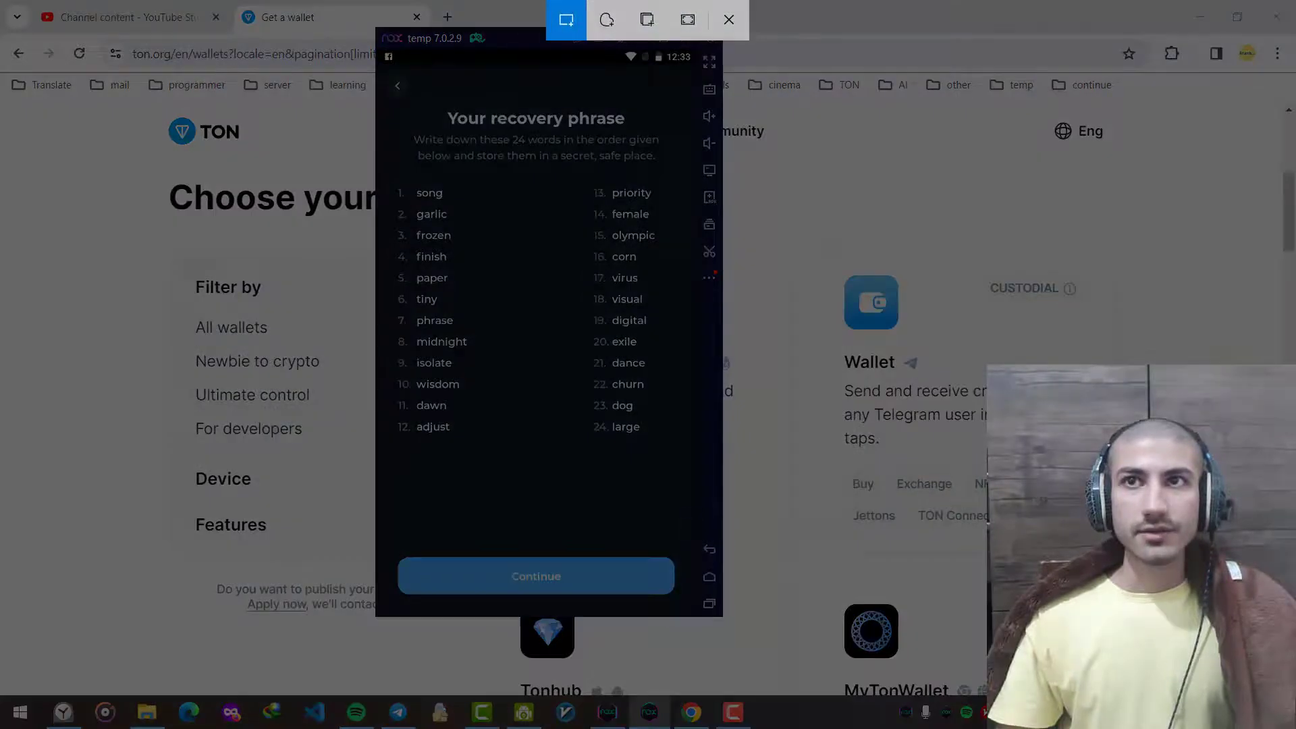
pyautogui.moveTo(692, 511); pyautogui.dragTo(384, 70)
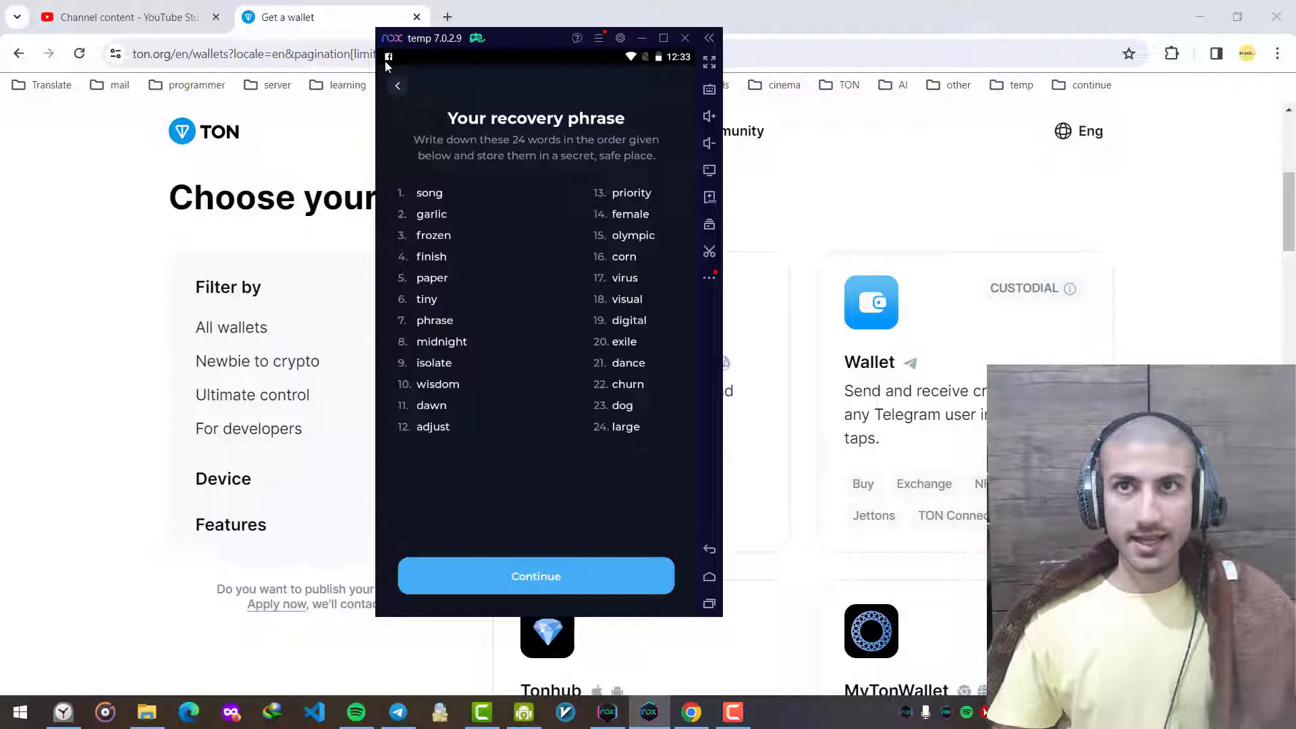
pyautogui.press('super+r')
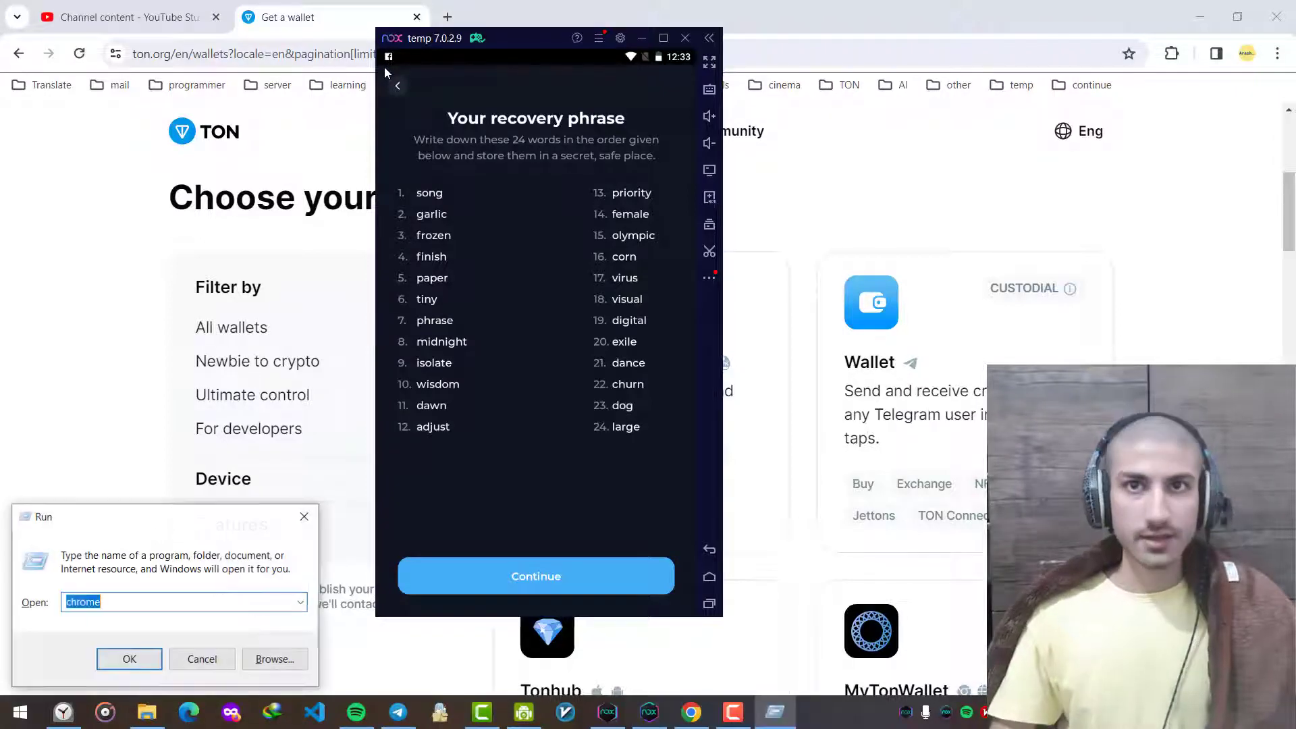
pyautogui.write('msa')
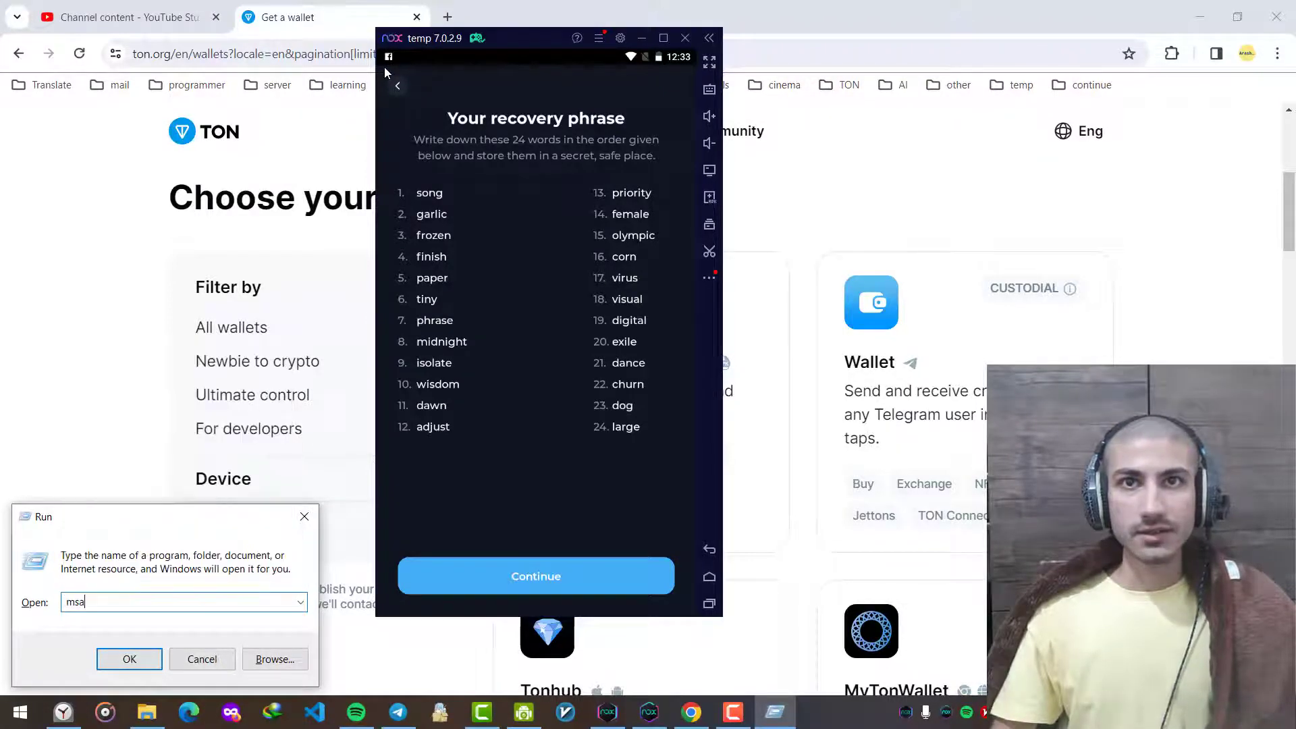
pyautogui.press('BackSpace')
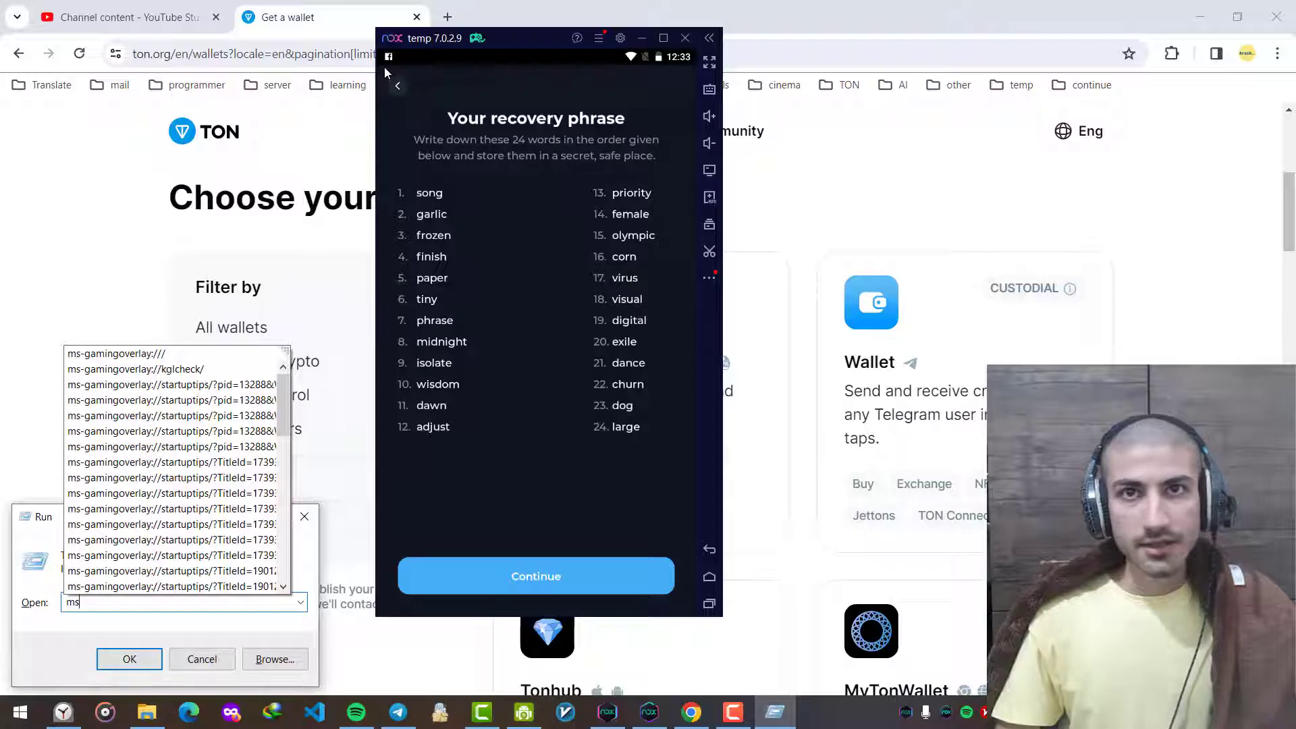
pyautogui.write('pint')
pyautogui.press('Return')
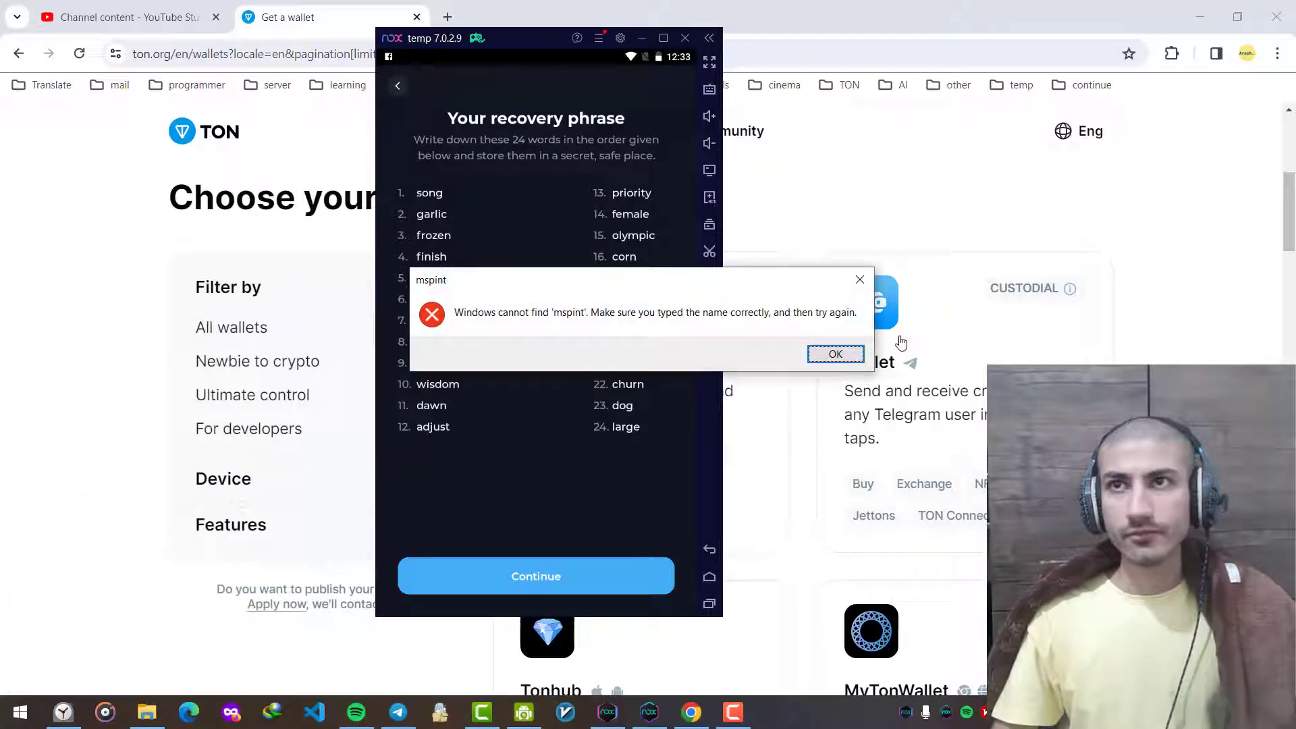
pyautogui.click(835, 356)
pyautogui.write('mspain')
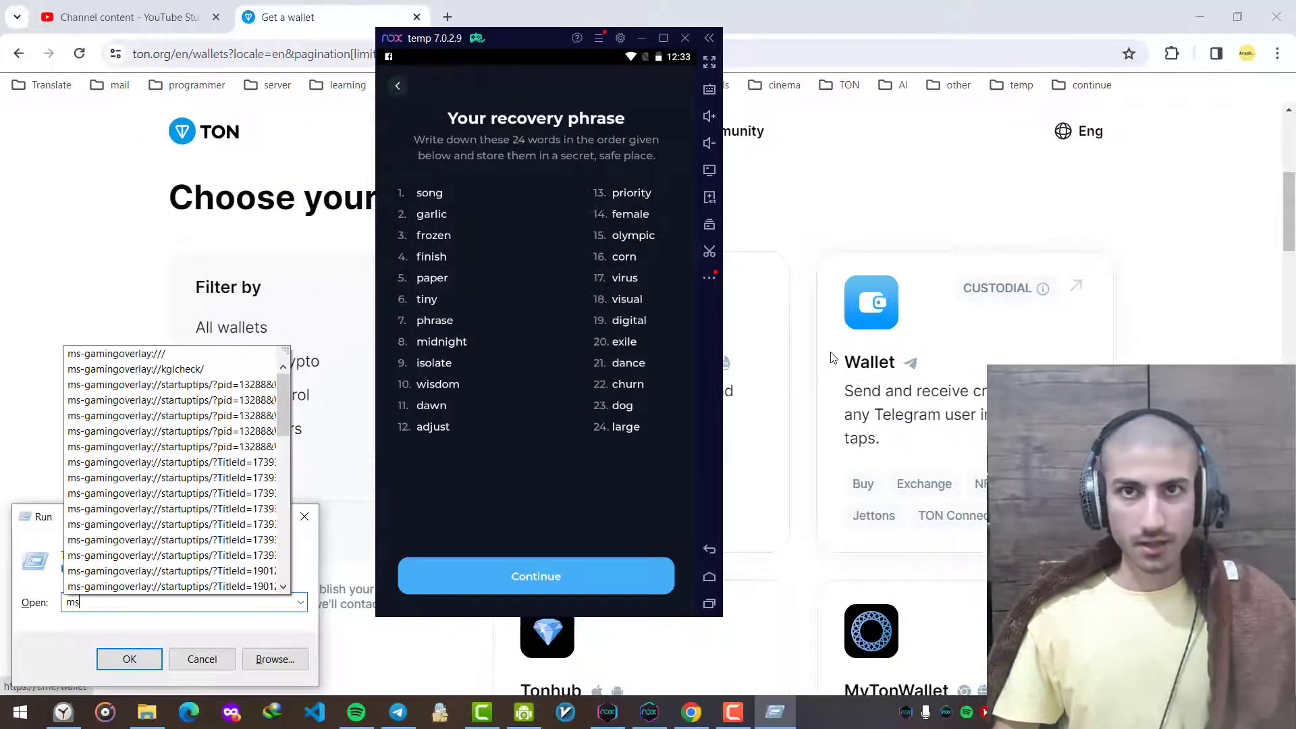
pyautogui.write('t')
pyautogui.press('Return')
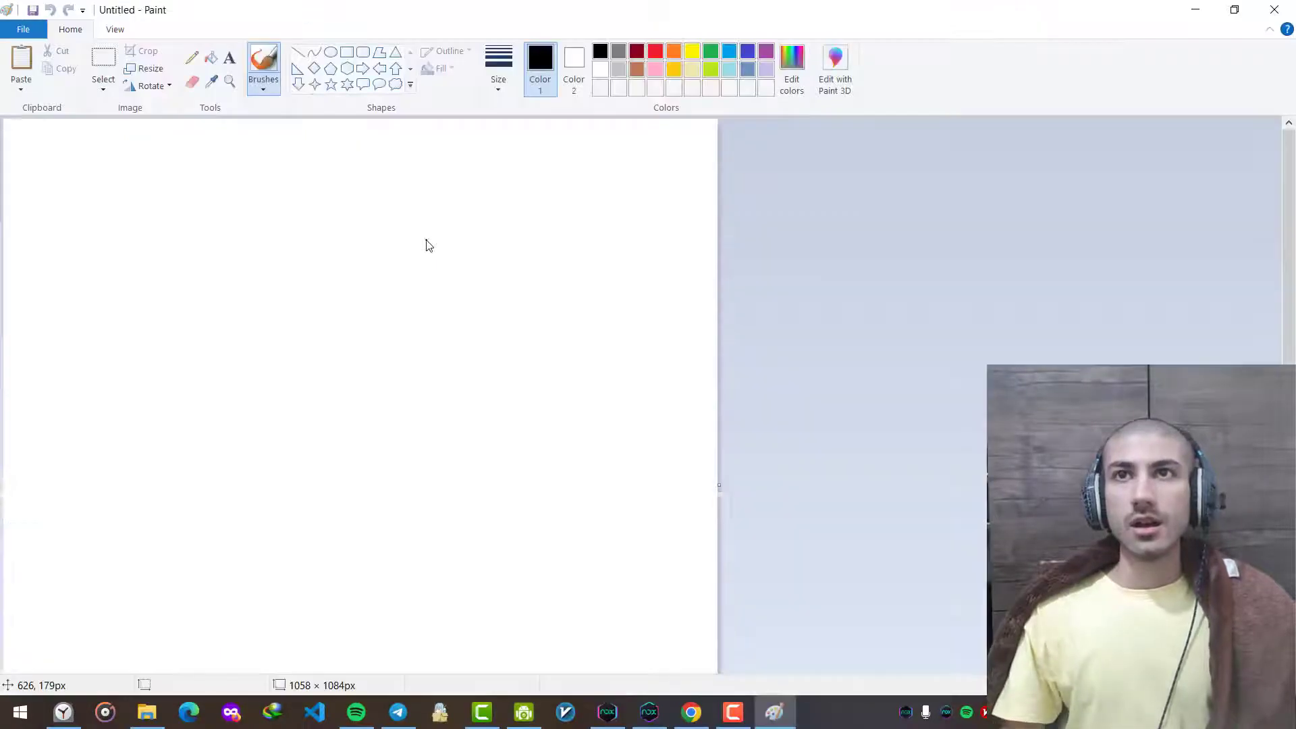
# Step: Paste the recovery-phrase screenshot into Paint, then continue in Tonkeeper's emulator window
pyautogui.hotkey('ctrl', 'v')
pyautogui.click(649, 713)
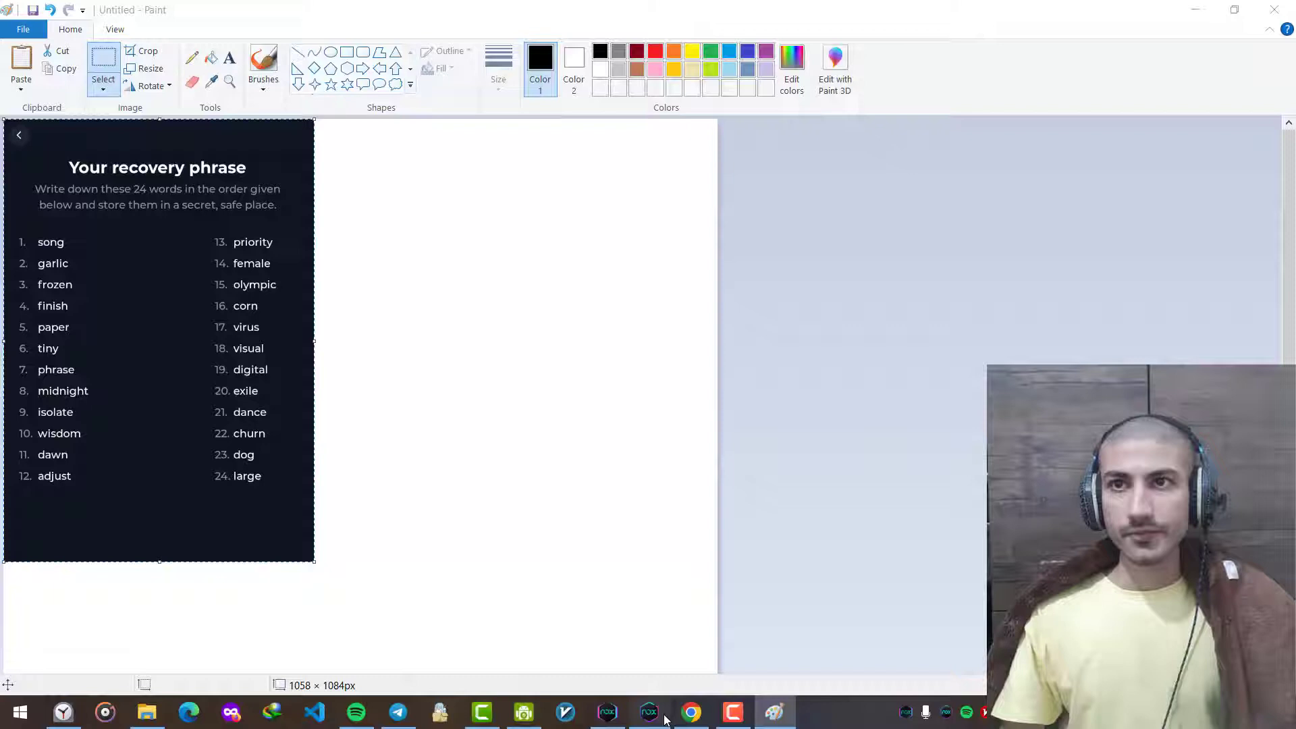
pyautogui.click(589, 575)
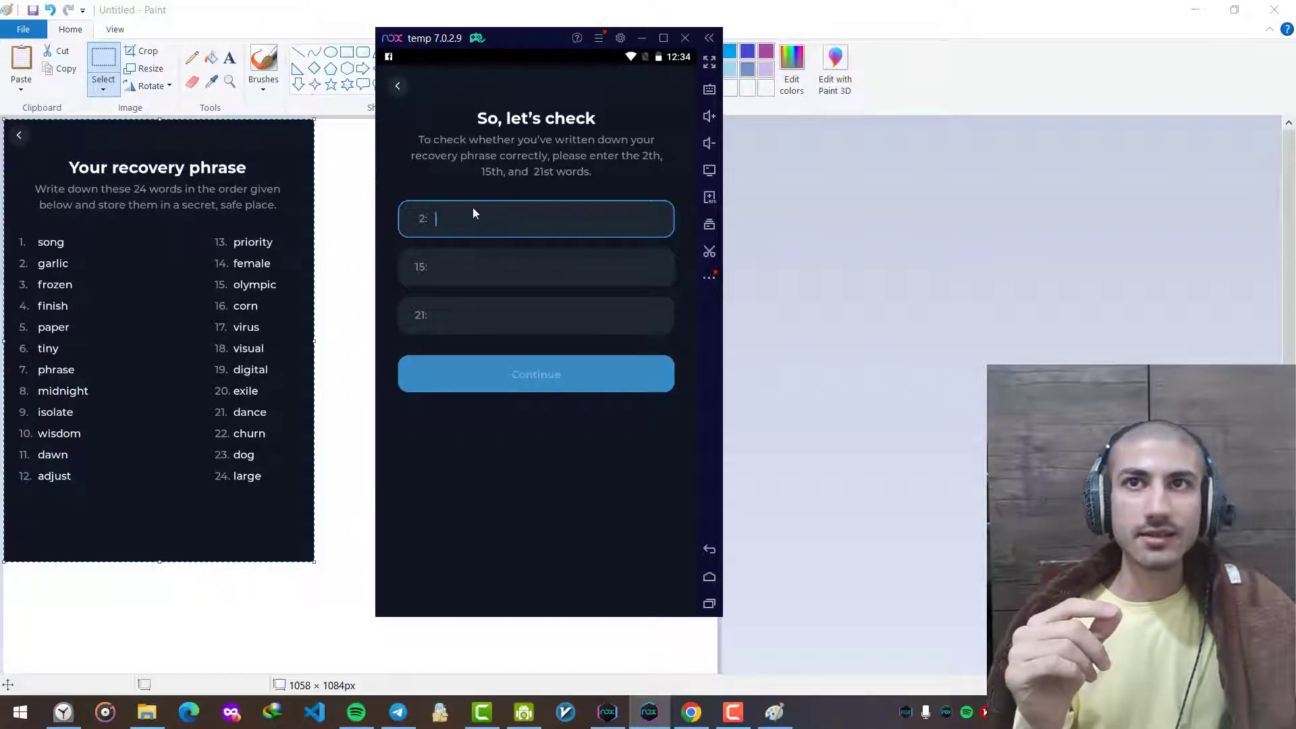
# Step: Fill in the requested 2nd, 15th and 21st recovery words and continue
pyautogui.write('garlic')
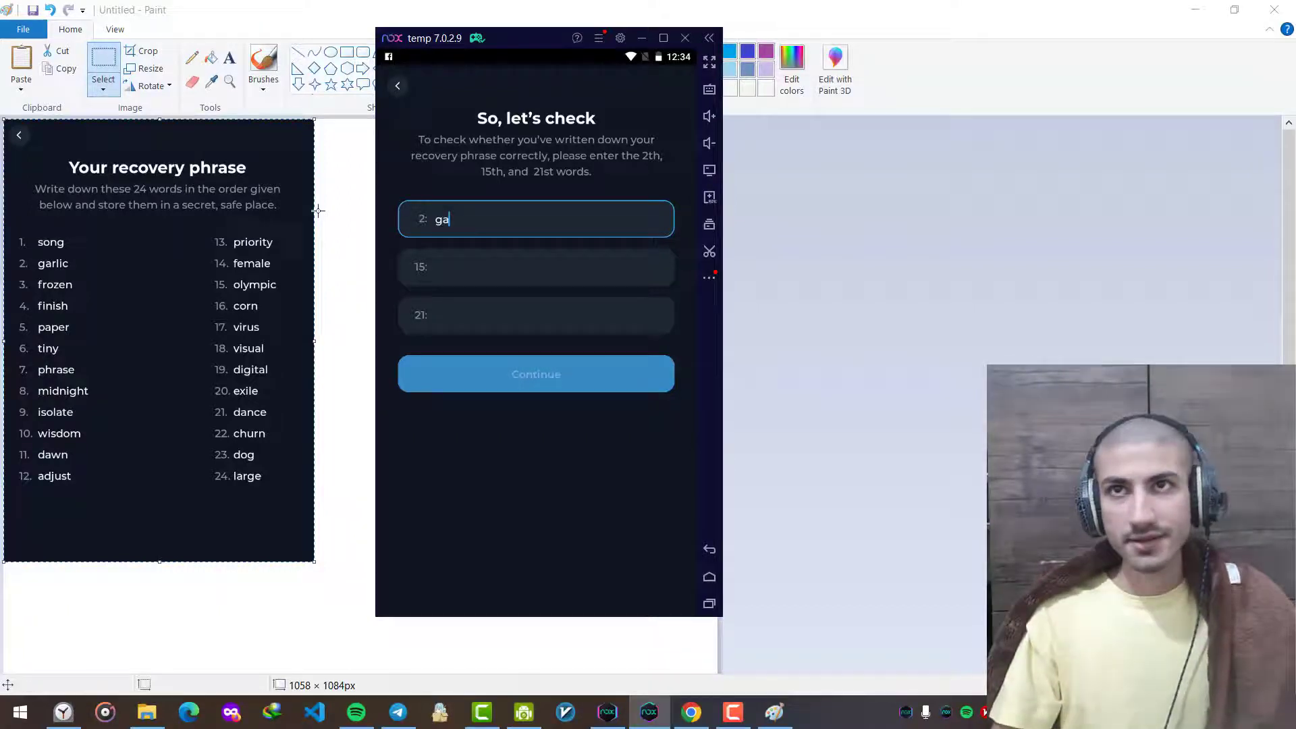
pyautogui.click(565, 270)
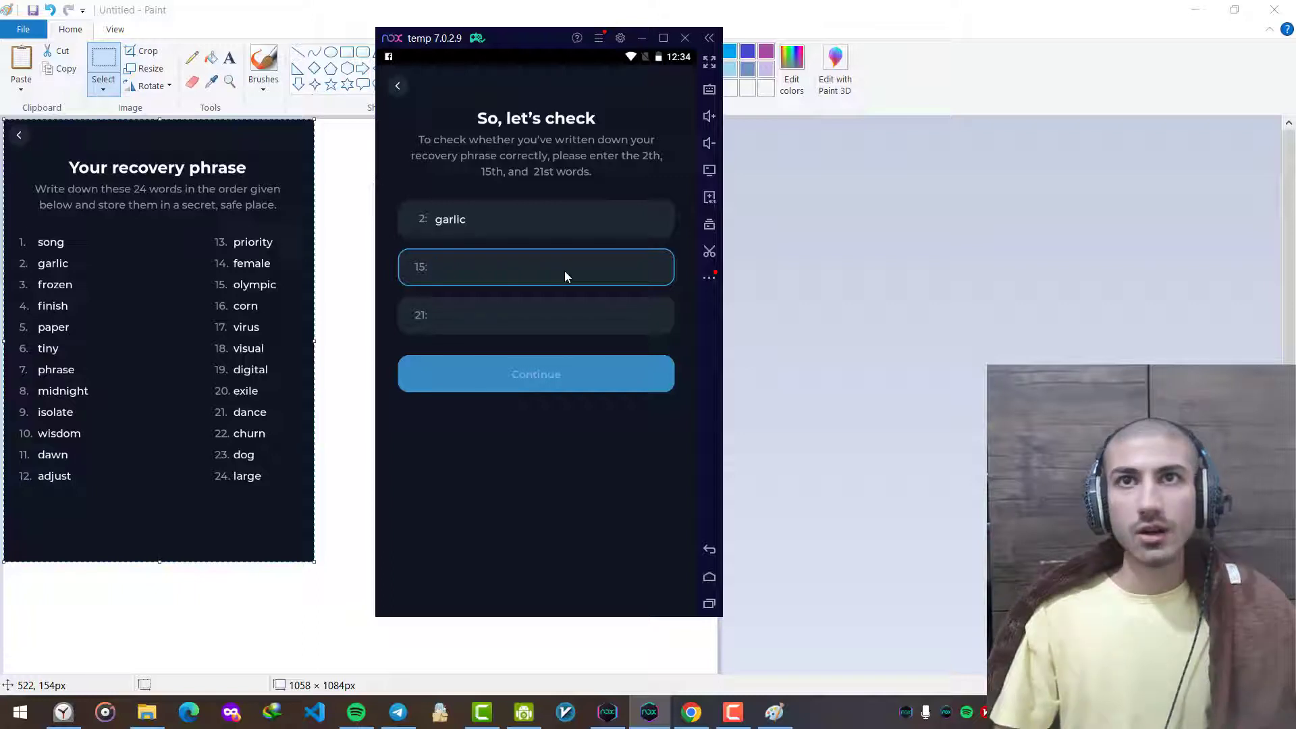
pyautogui.write('olympic')
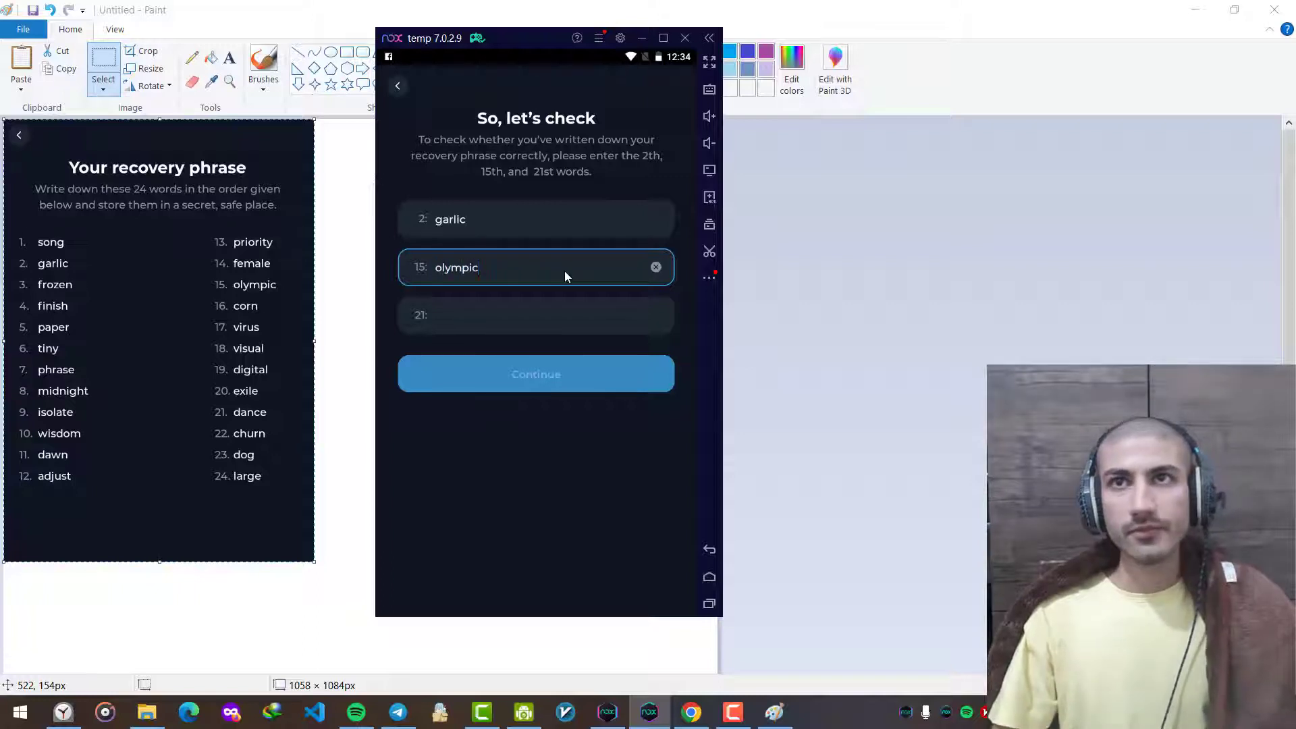
pyautogui.click(539, 317)
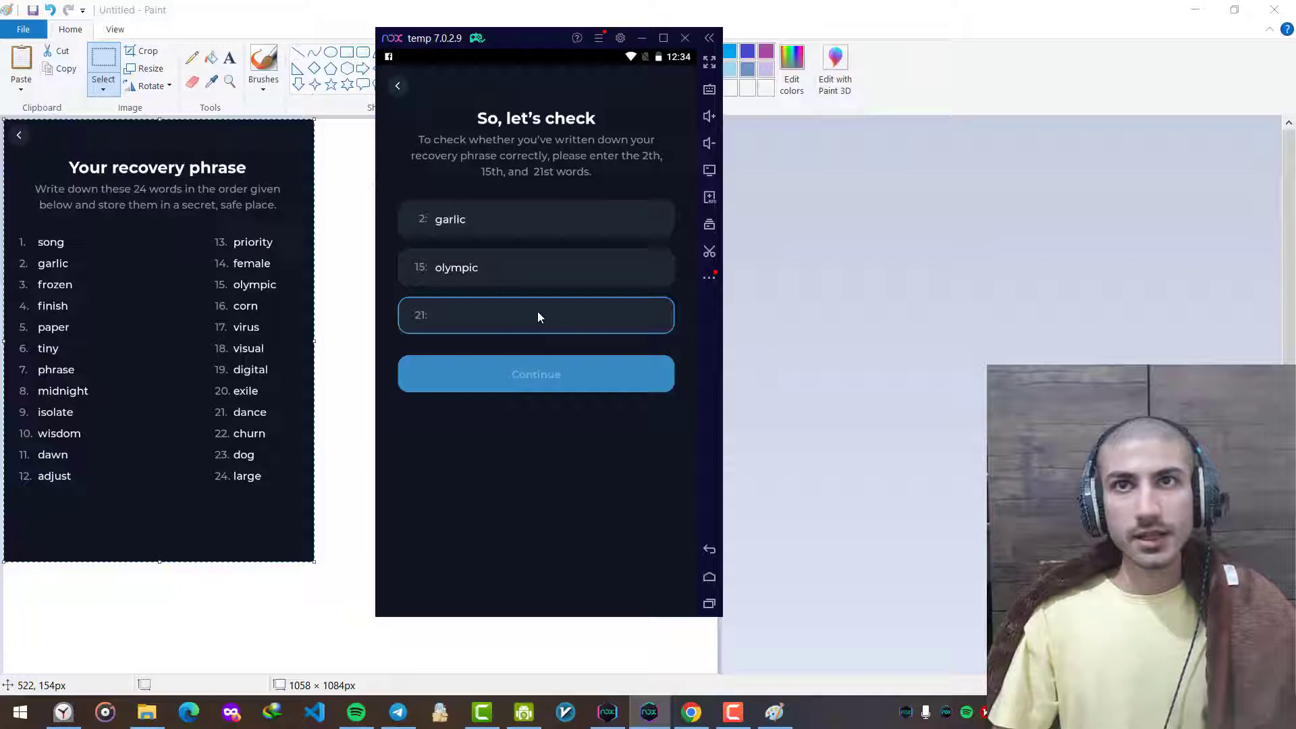
pyautogui.write('dance')
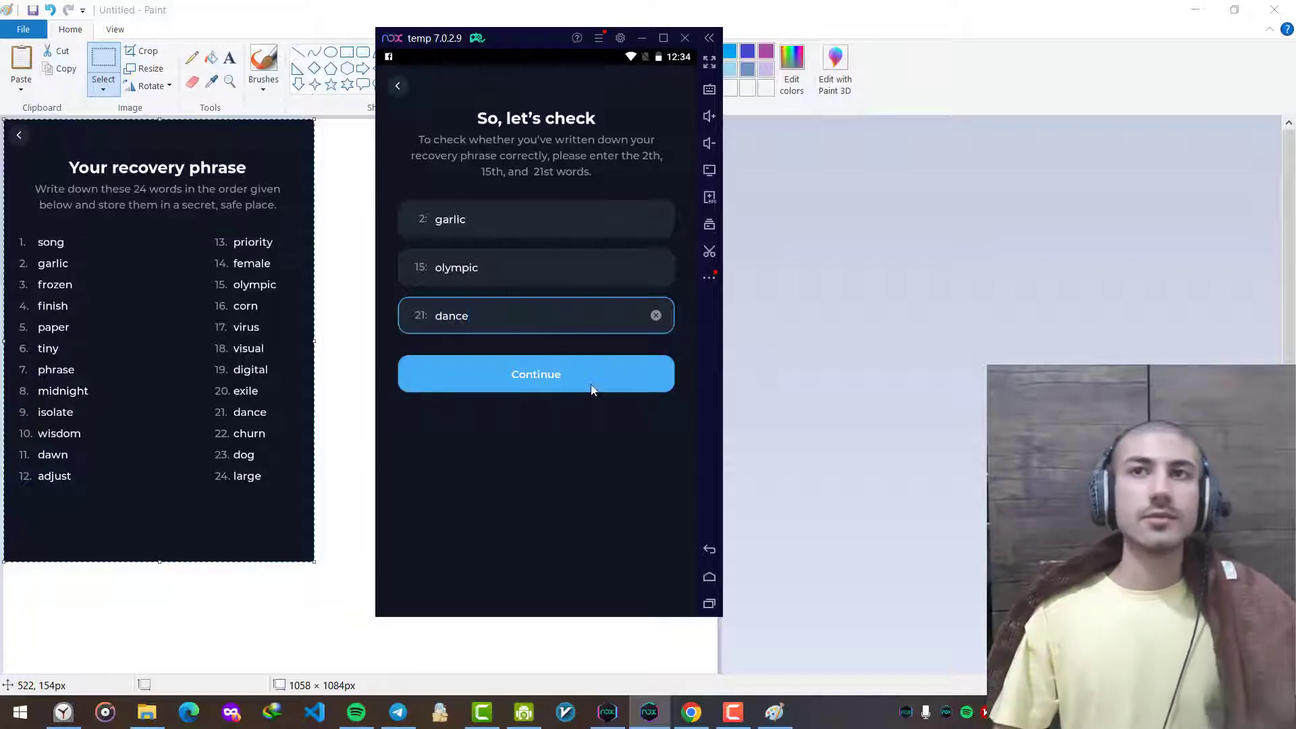
pyautogui.click(592, 390)
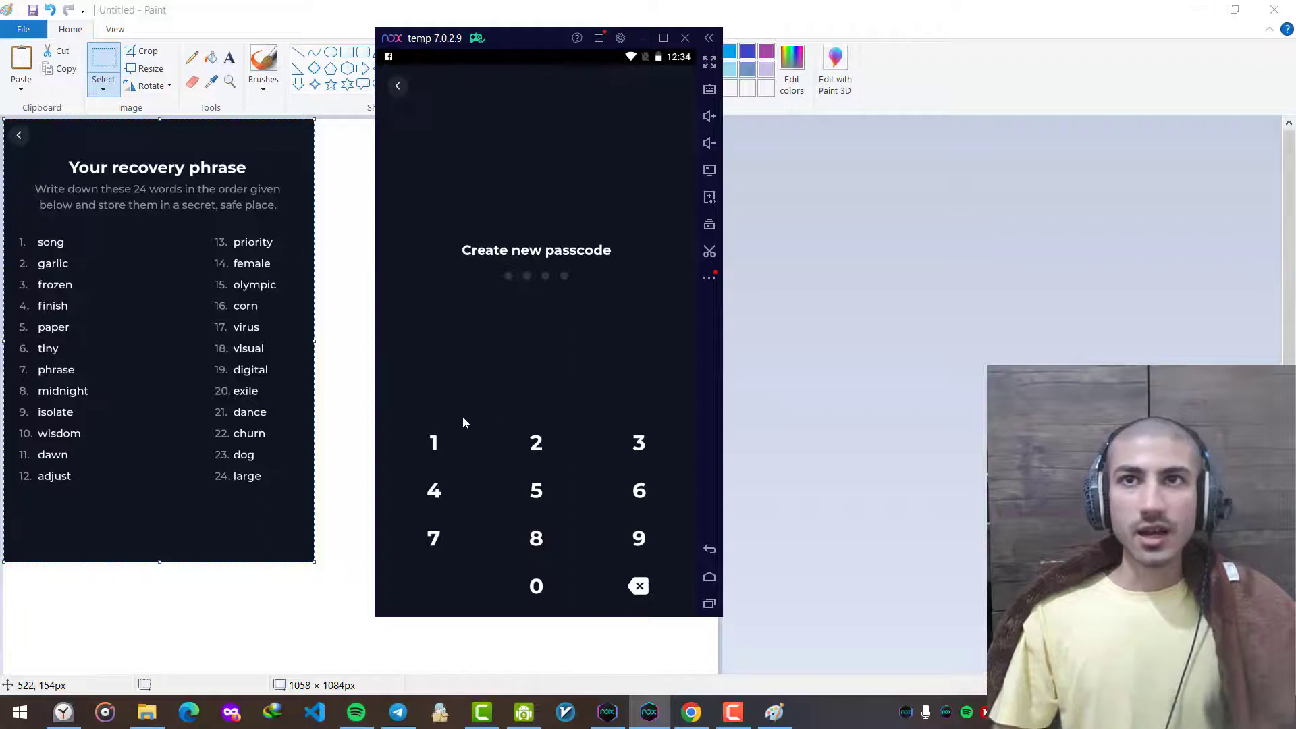
# Step: Enter a four-digit wallet passcode, then re-enter the same digits to confirm it
pyautogui.click(439, 440)
pyautogui.click(540, 439)
pyautogui.click(639, 442)
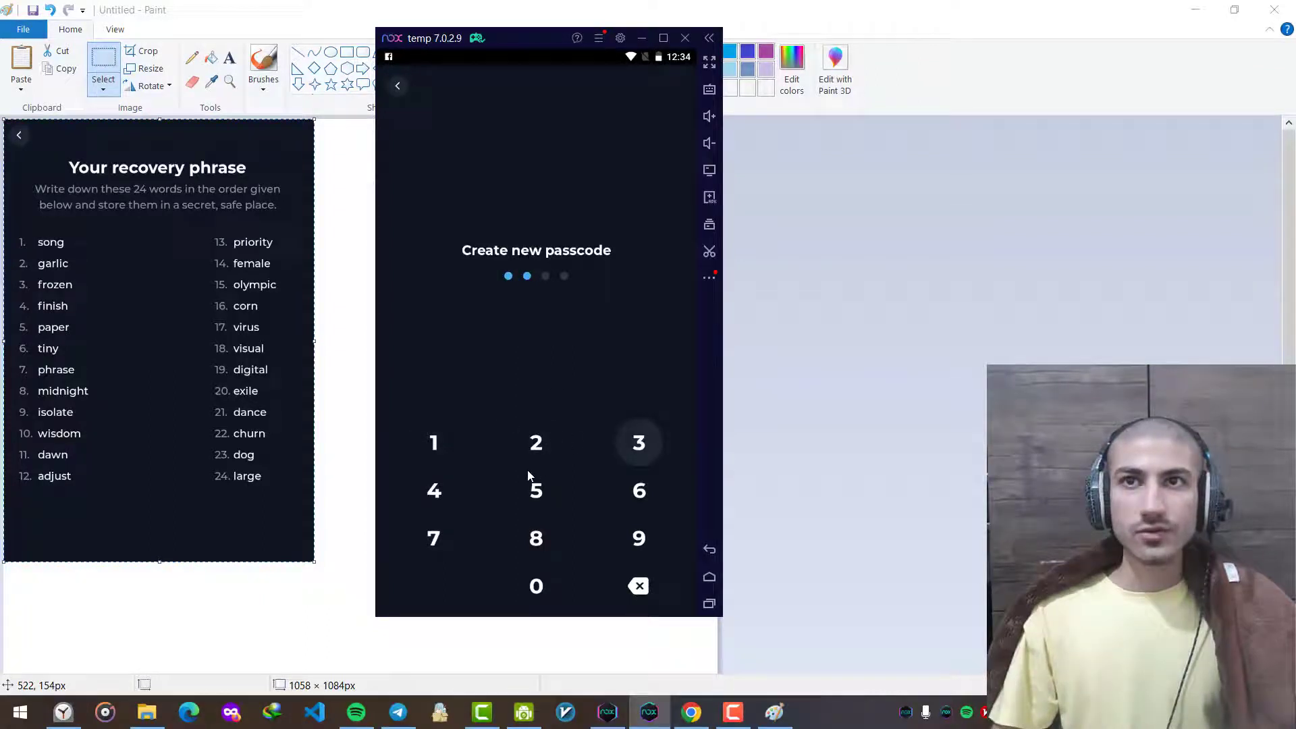
pyautogui.click(437, 488)
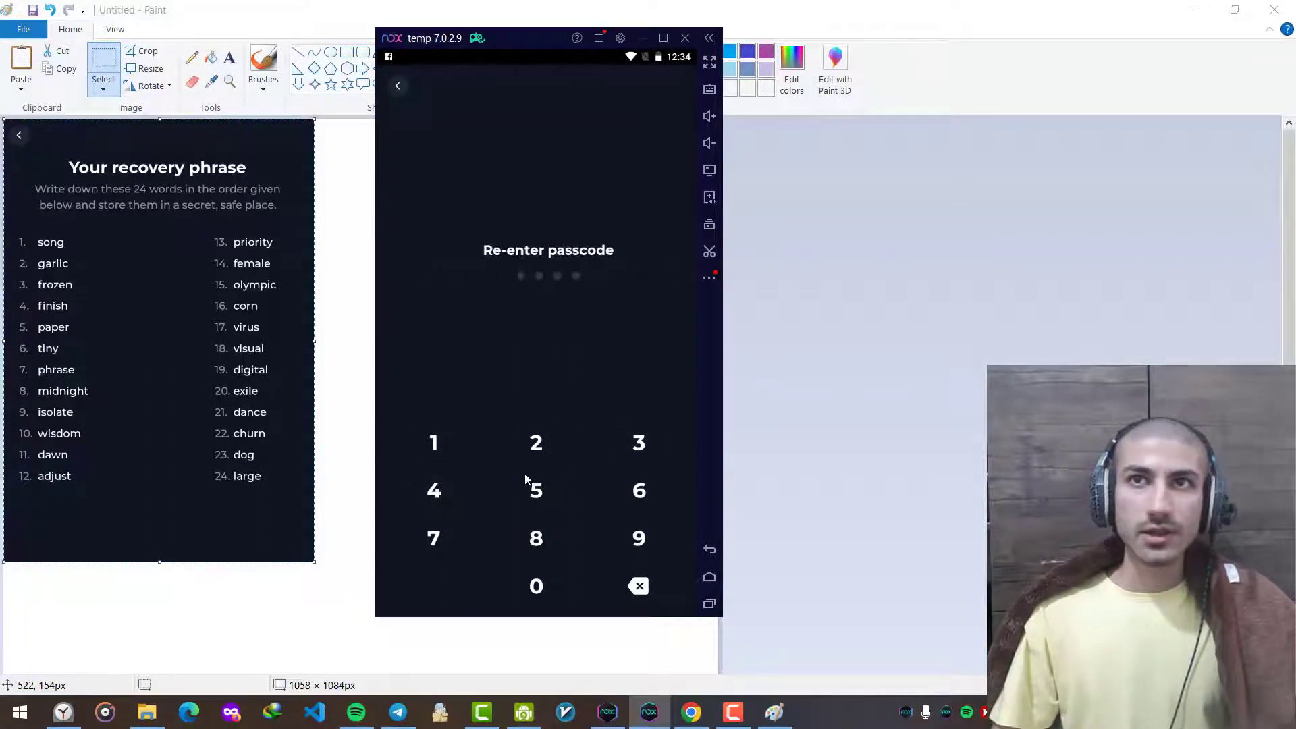
pyautogui.click(440, 440)
pyautogui.click(536, 441)
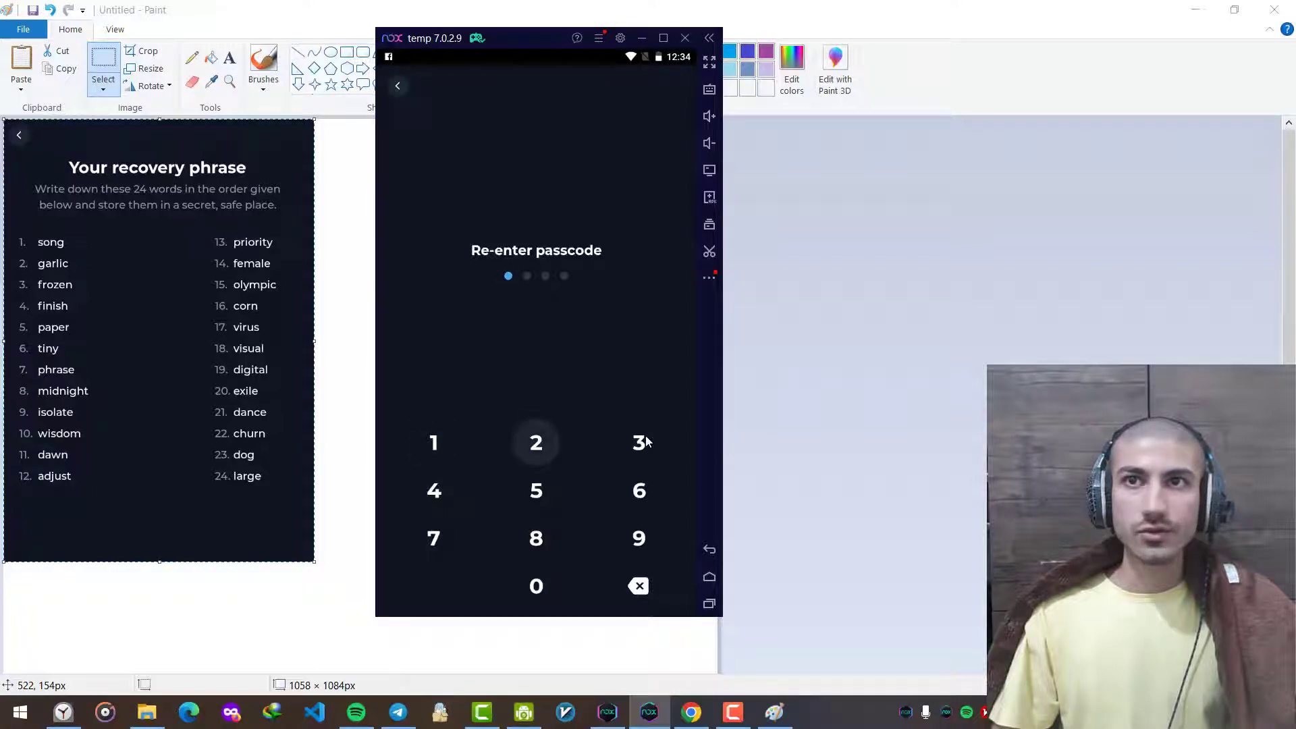
pyautogui.click(643, 440)
pyautogui.click(438, 488)
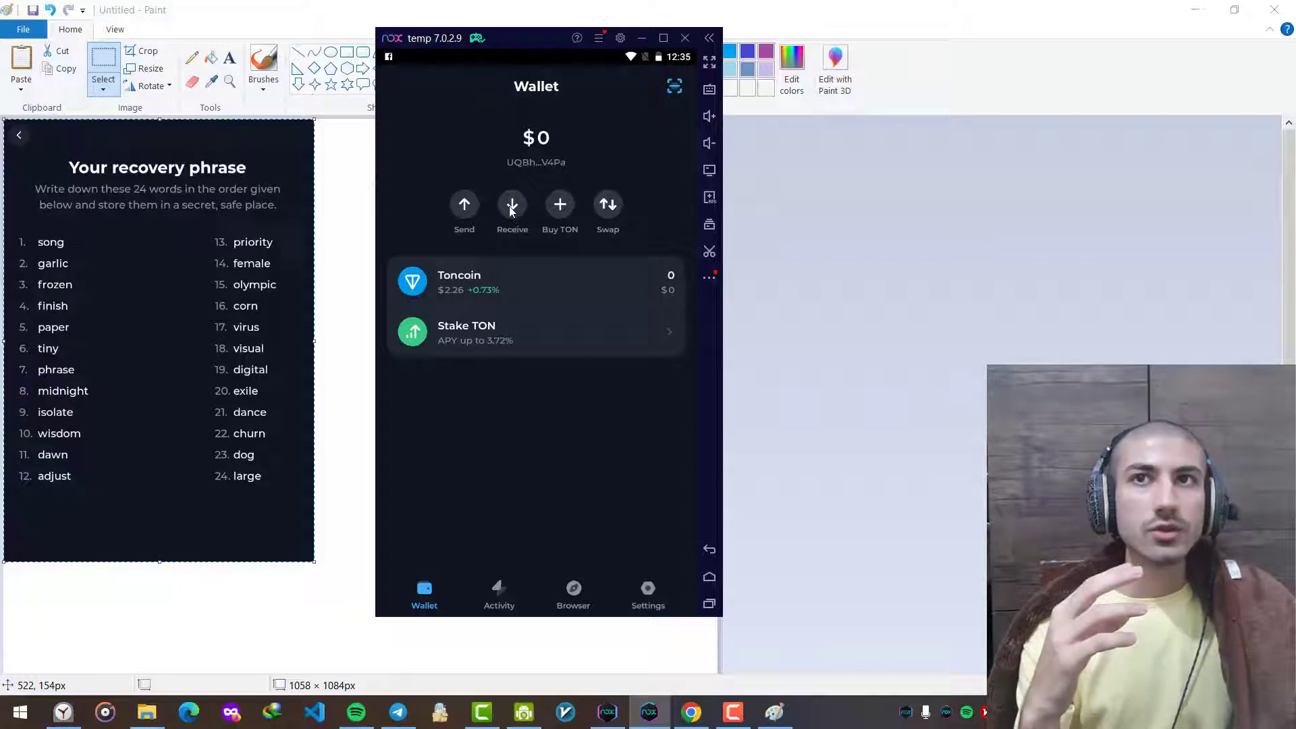
pyautogui.click(510, 210)
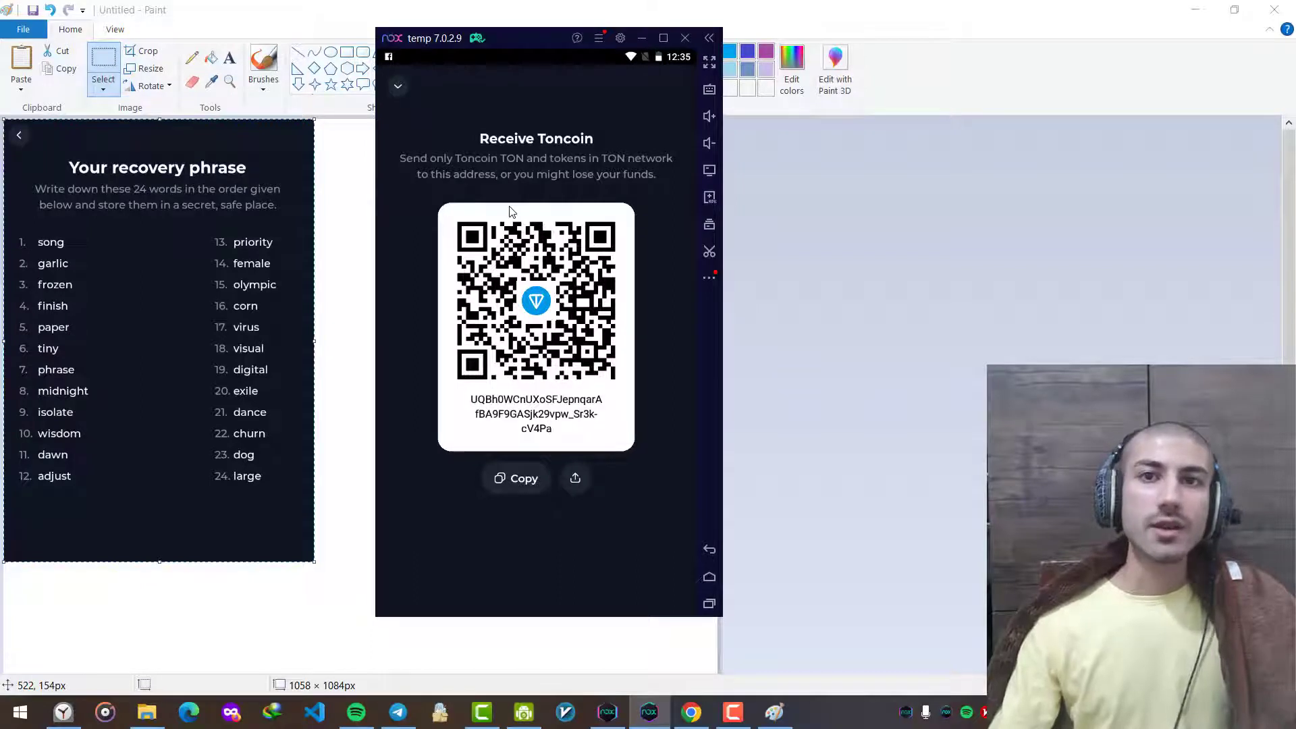
pyautogui.click(398, 87)
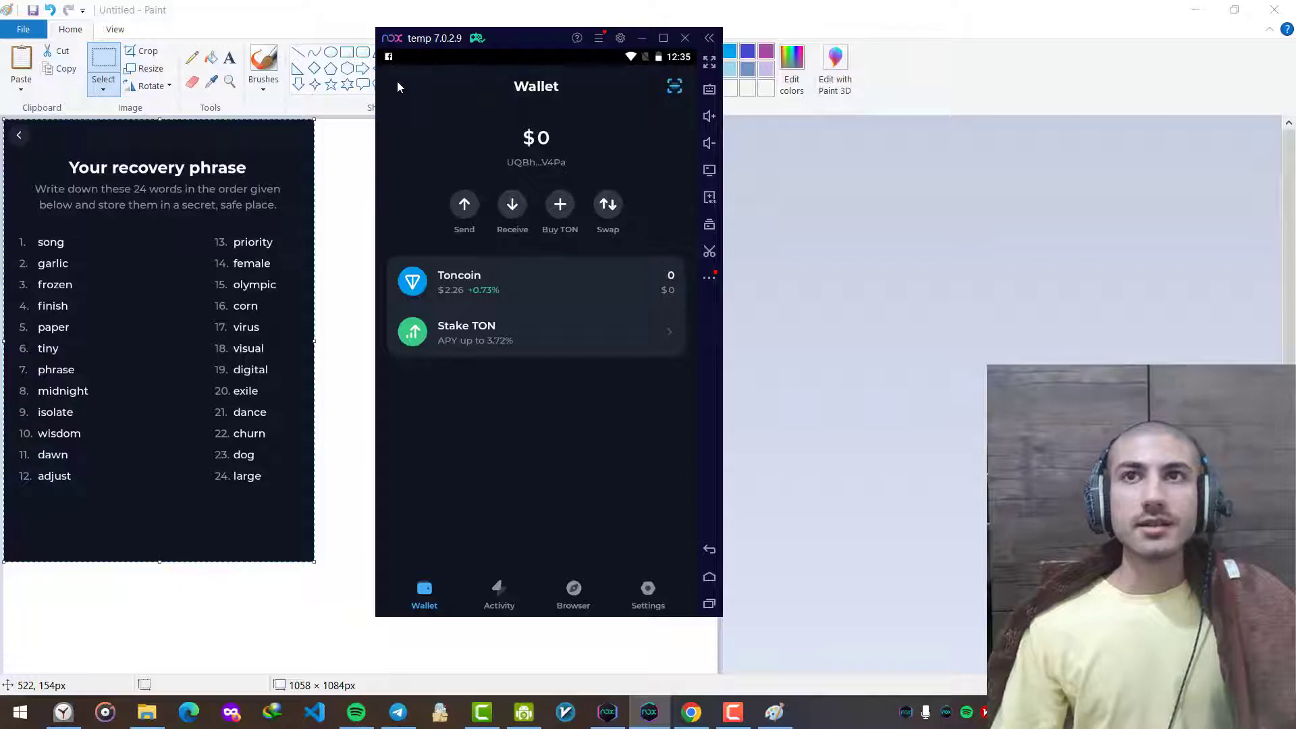
# Step: Open the Send form from the wallet and select its Comment field
pyautogui.click(459, 206)
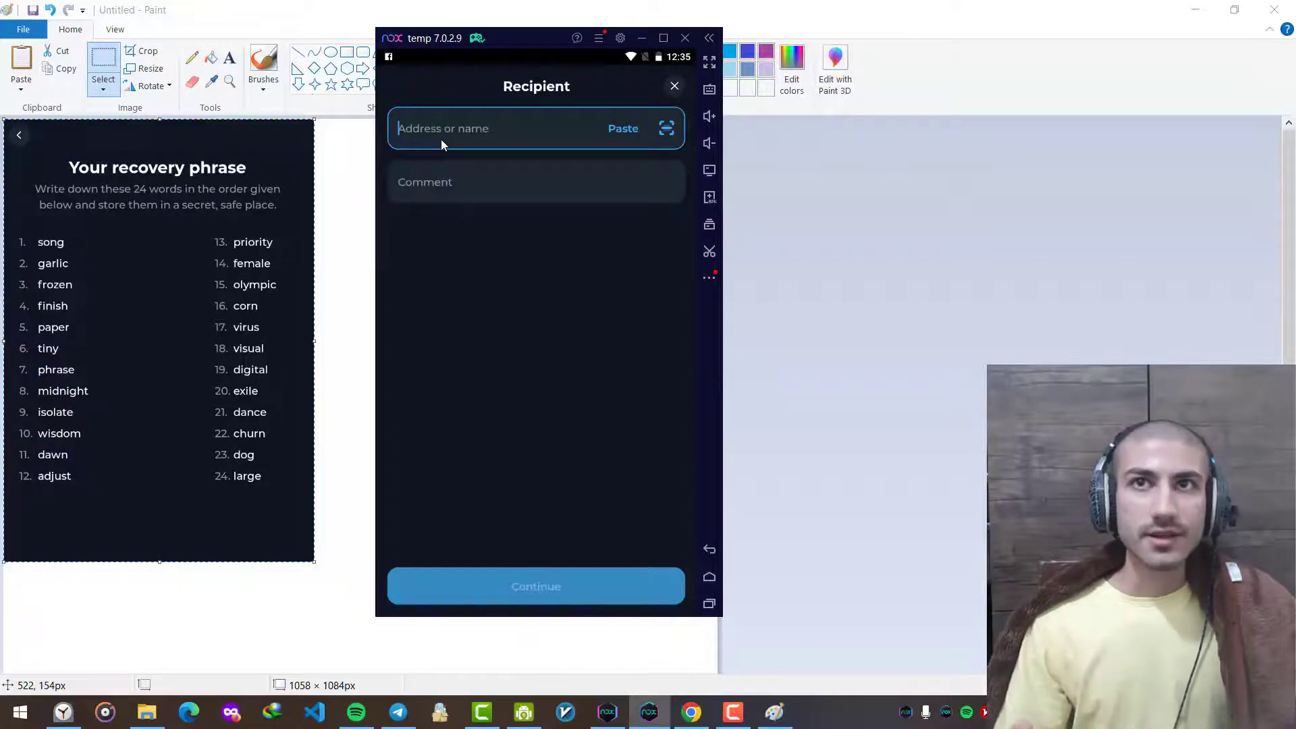
pyautogui.click(448, 185)
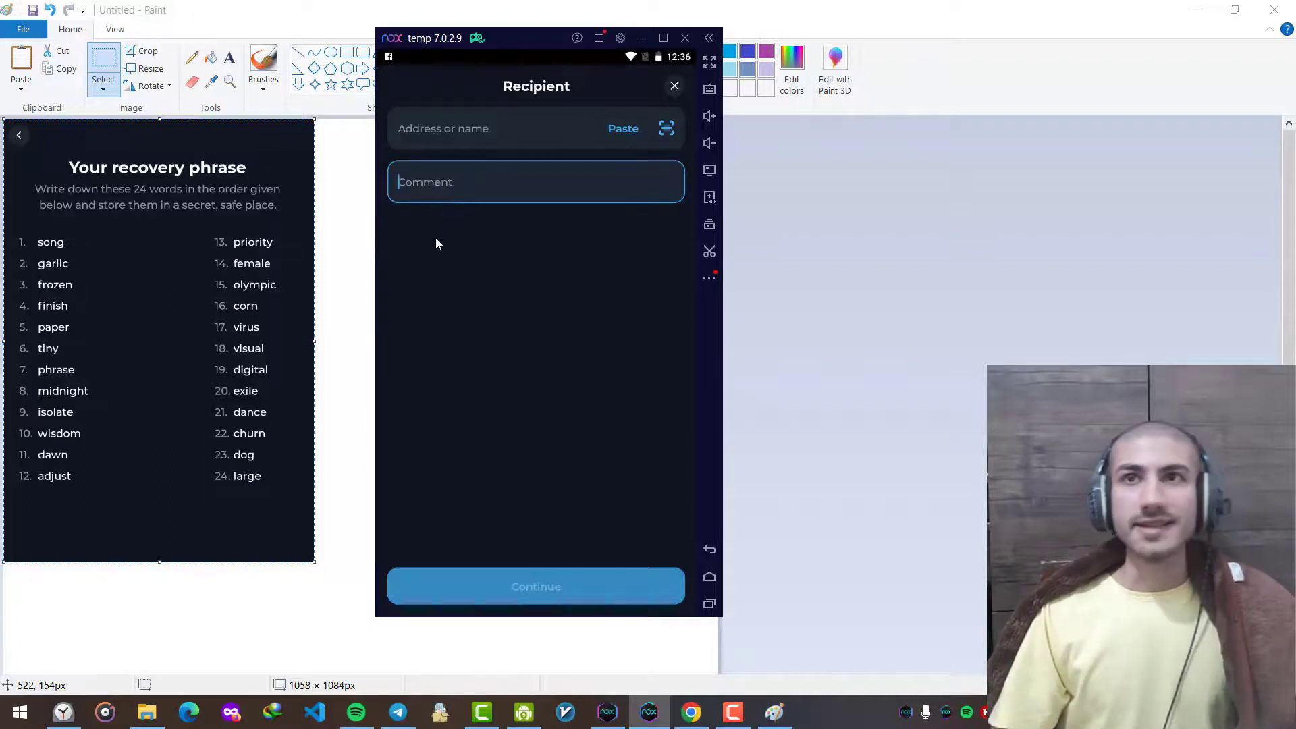
# Step: Close the Recipient screen with its X, sending nothing
pyautogui.click(675, 86)
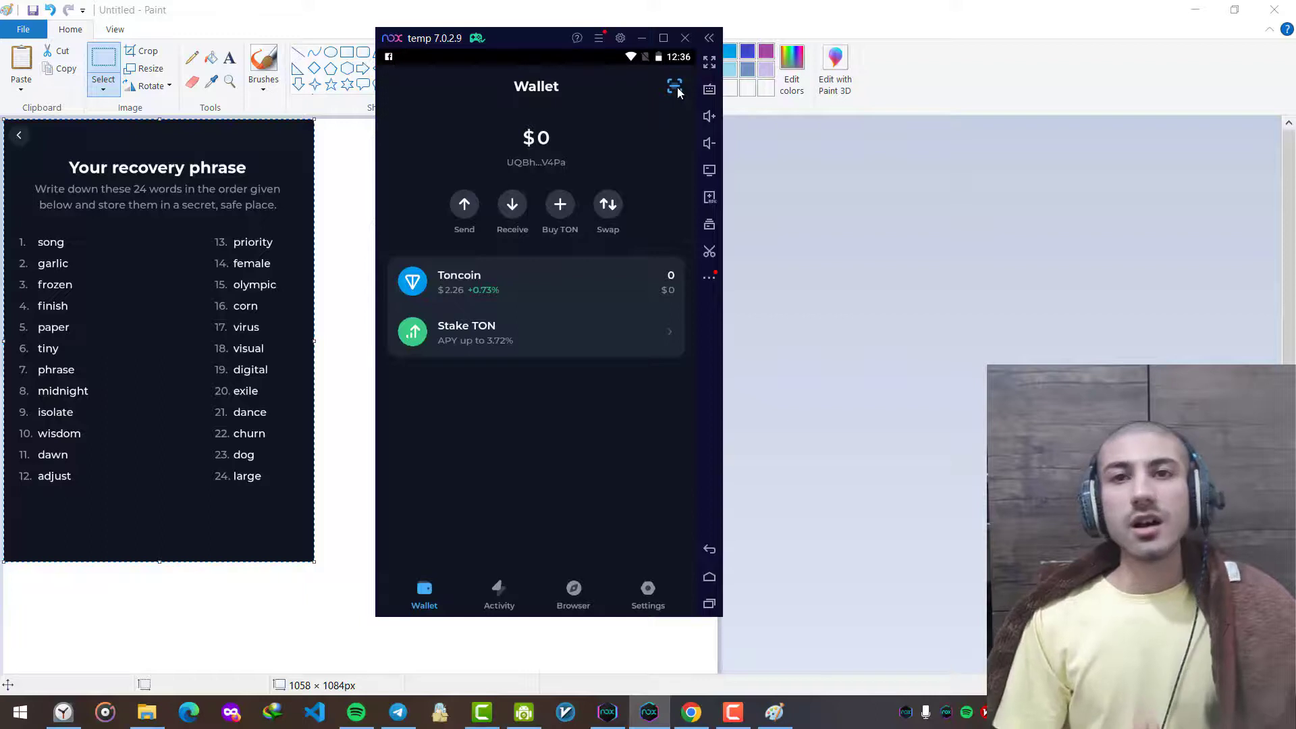